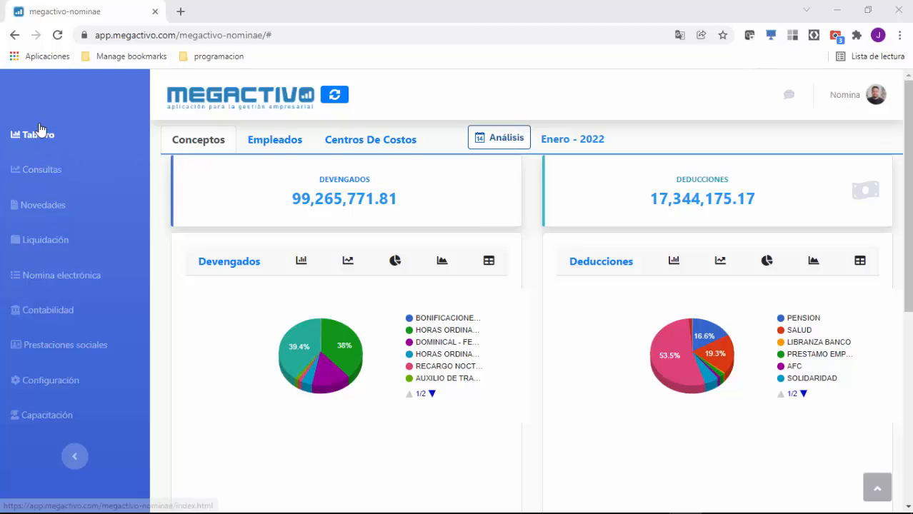
Open the fixed payments and deductions (P y D Fijos) configuration and select the seventh employee in the list.
left_click(46, 386)
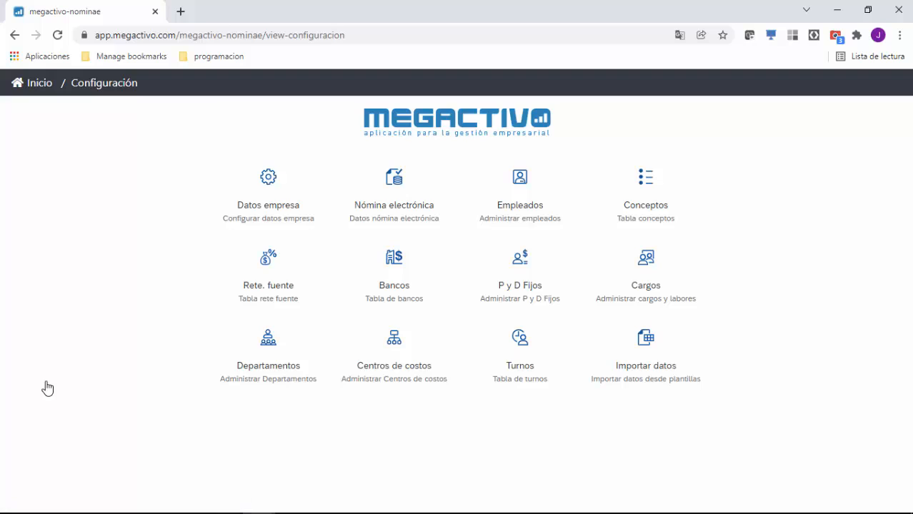
left_click(516, 275)
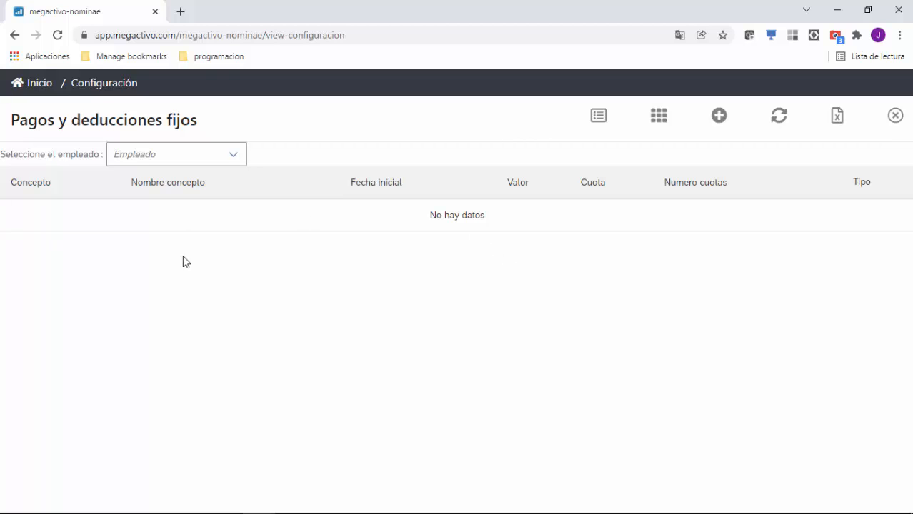
left_click(234, 157)
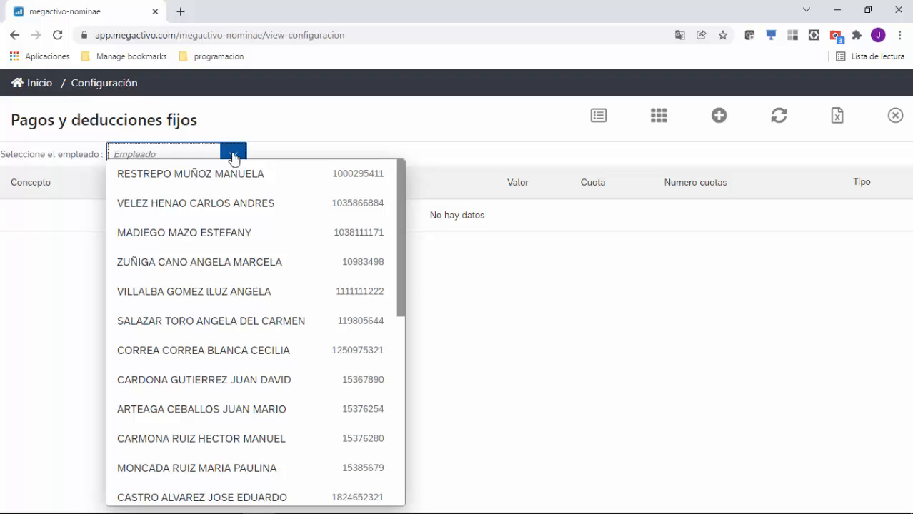
left_click(404, 237)
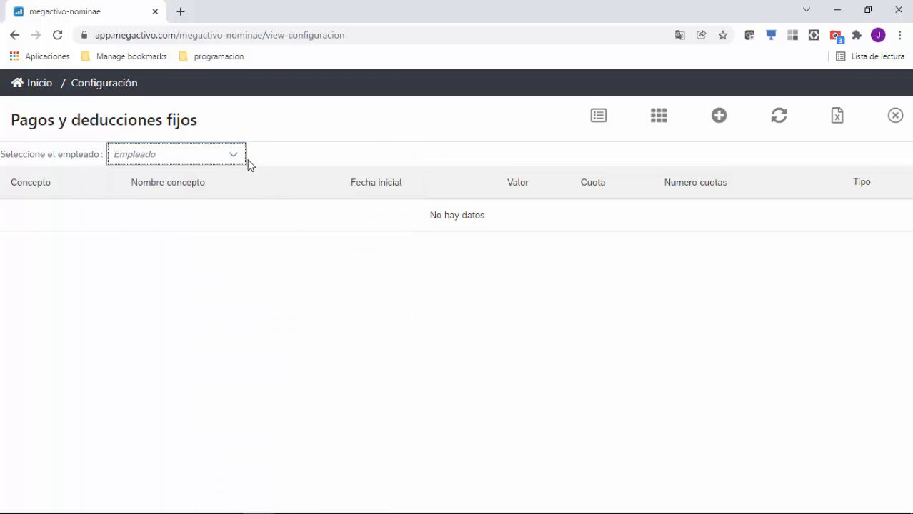
left_click(235, 155)
left_click(402, 257)
left_click(236, 158)
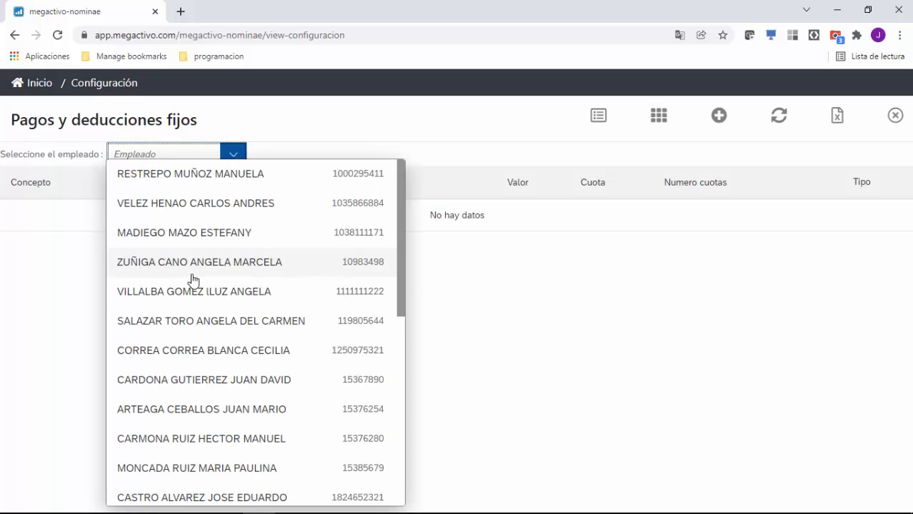
scroll(193, 278, "down", 6)
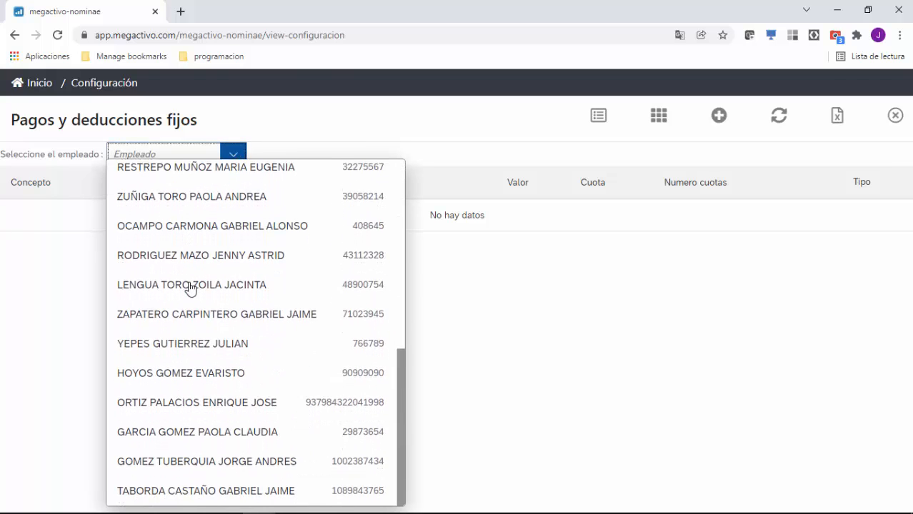
scroll(190, 288, "up", 6)
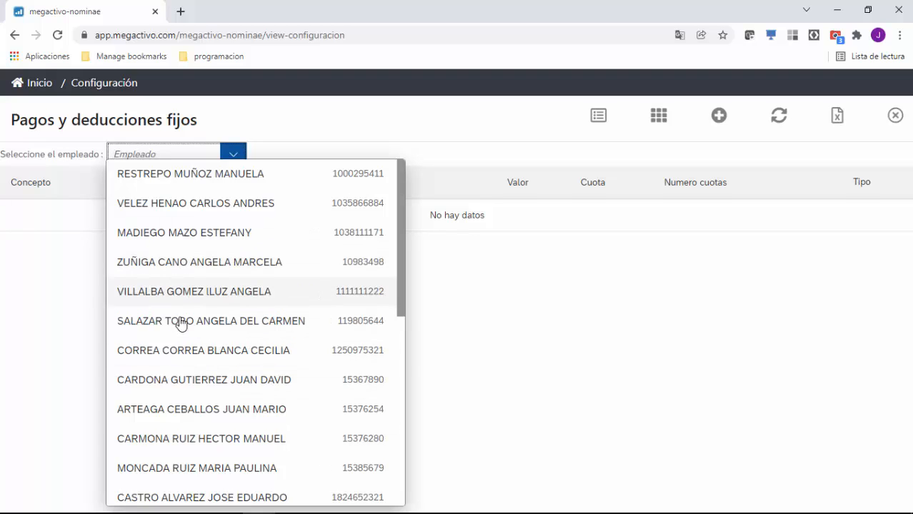
left_click(182, 350)
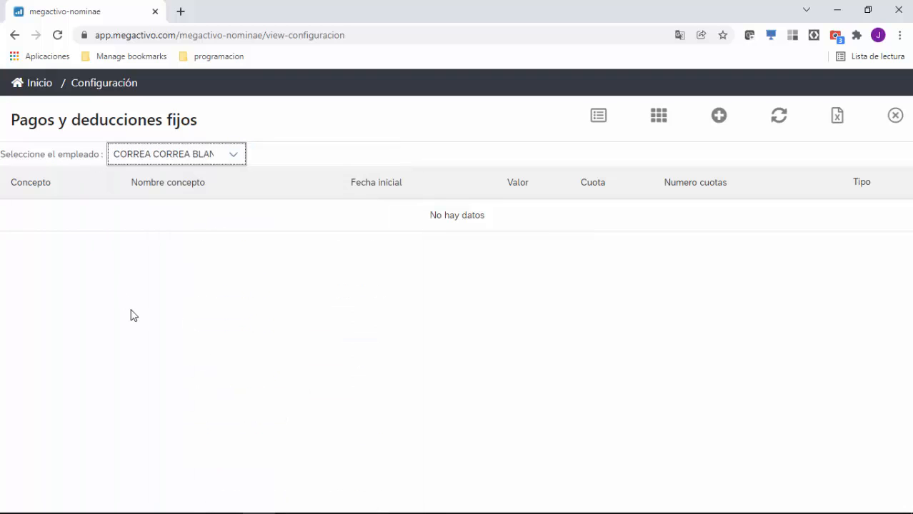
Start a new fixed payment or deduction record and assign it to the sixth employee in the list.
left_click(719, 118)
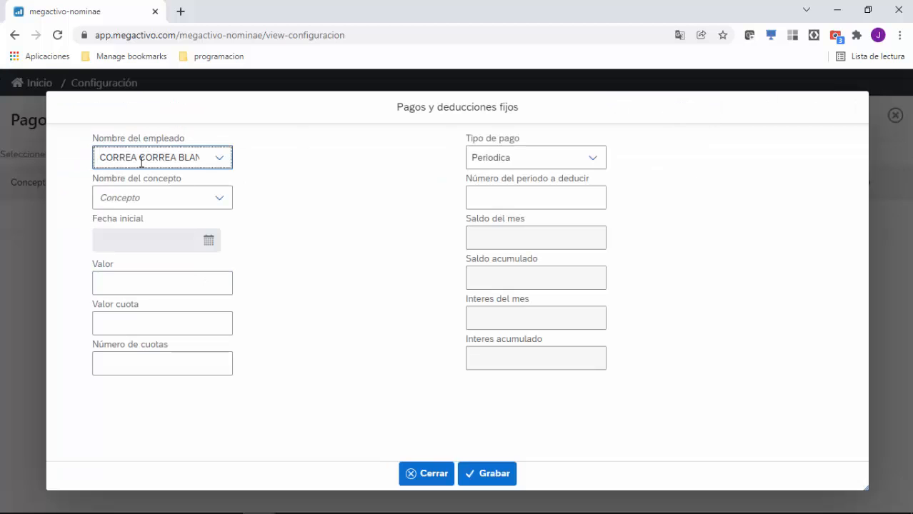
left_click(221, 160)
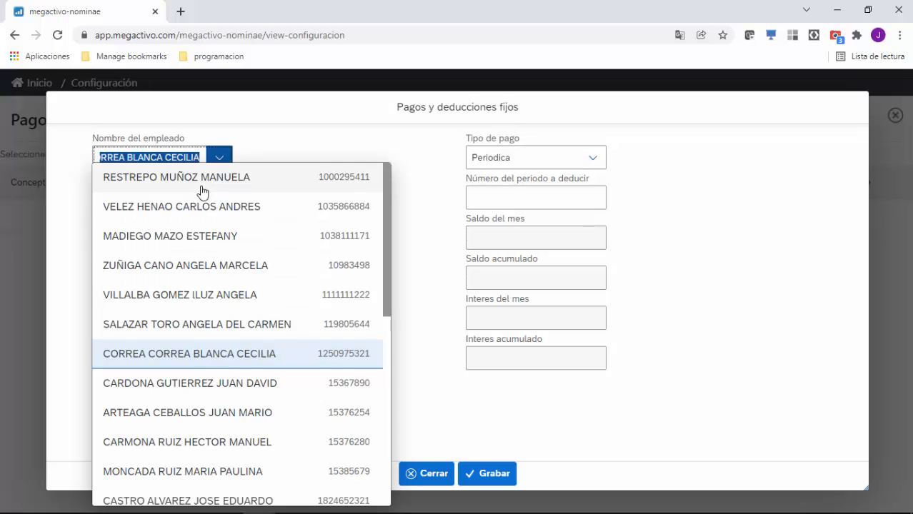
left_click(197, 330)
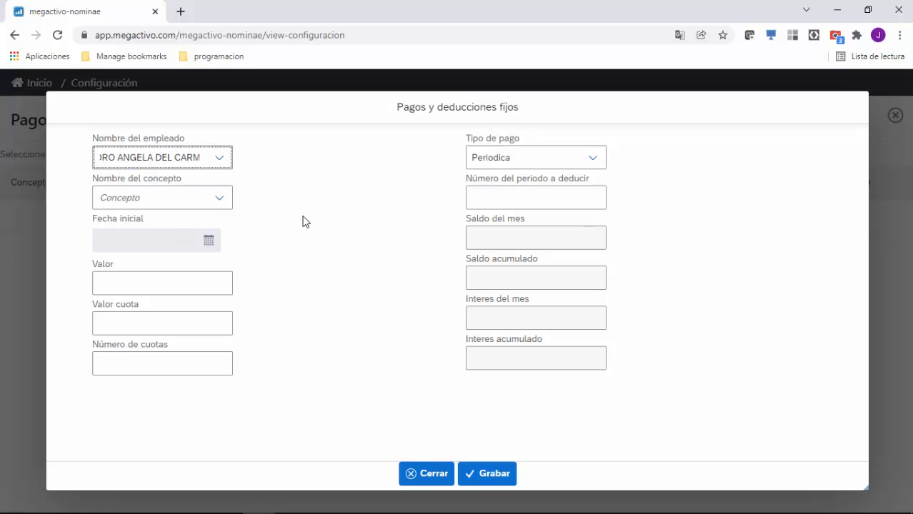
Choose BONIFICACION SALARIAL (code 25) as the record's concept.
left_click(112, 194)
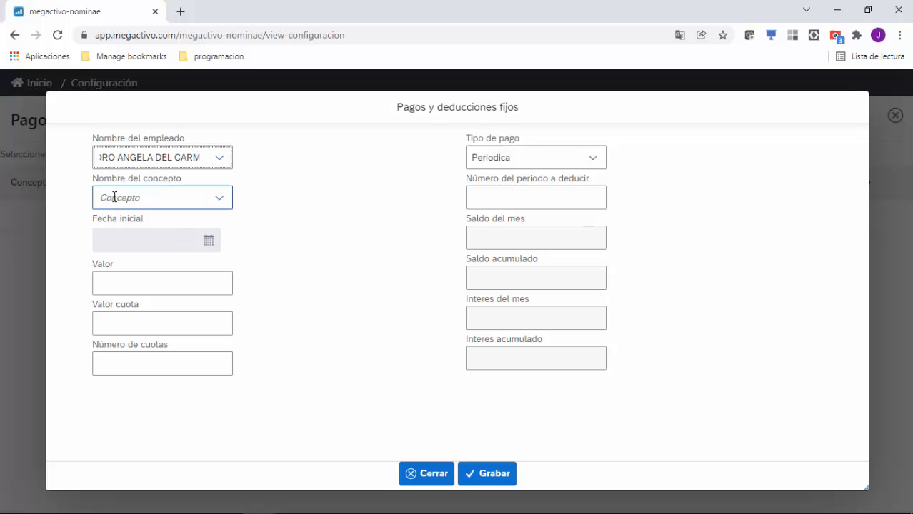
left_click(220, 198)
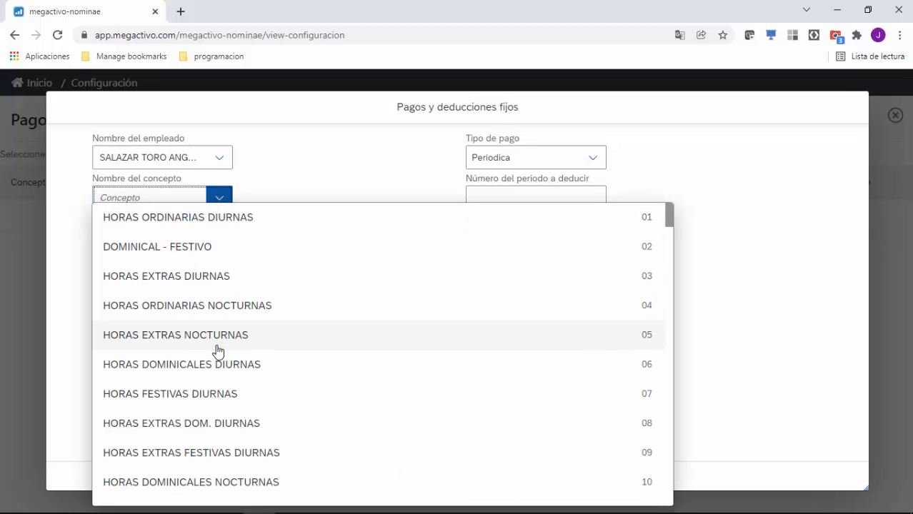
scroll(217, 351, "down", 6)
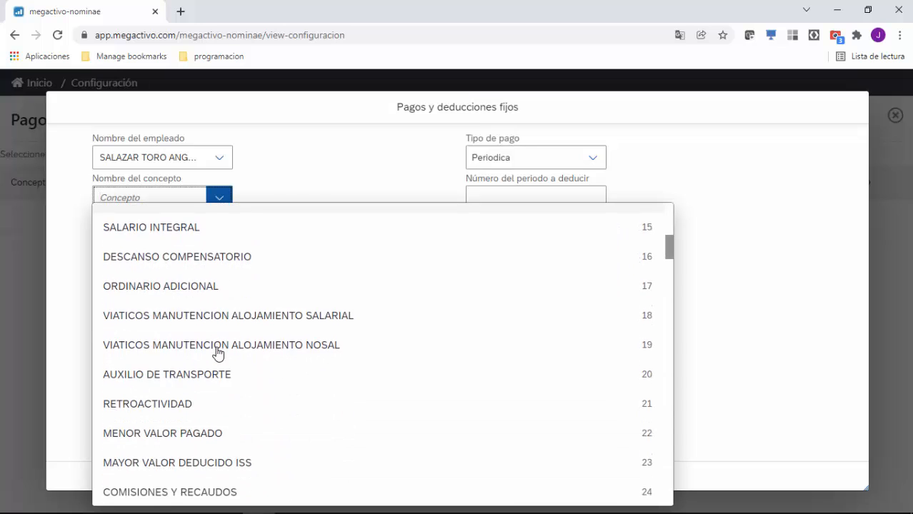
scroll(218, 353, "down", 7)
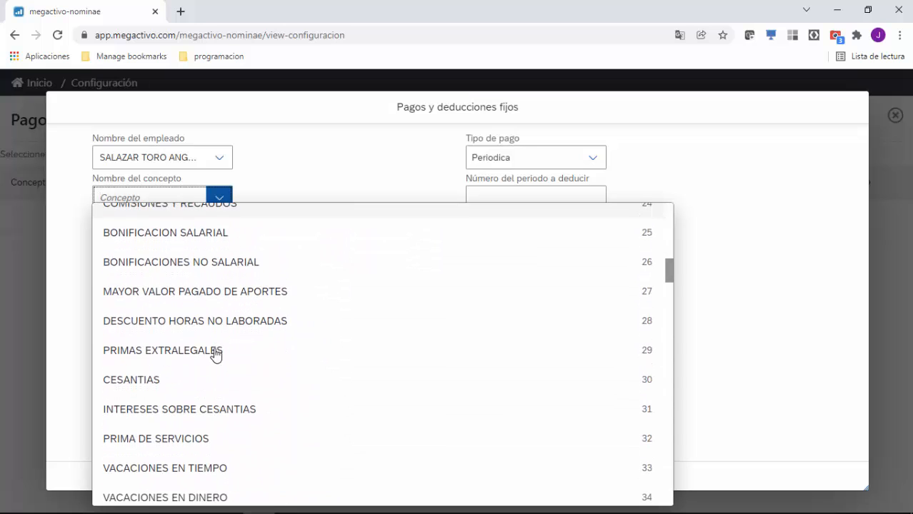
scroll(179, 369, "up", 1)
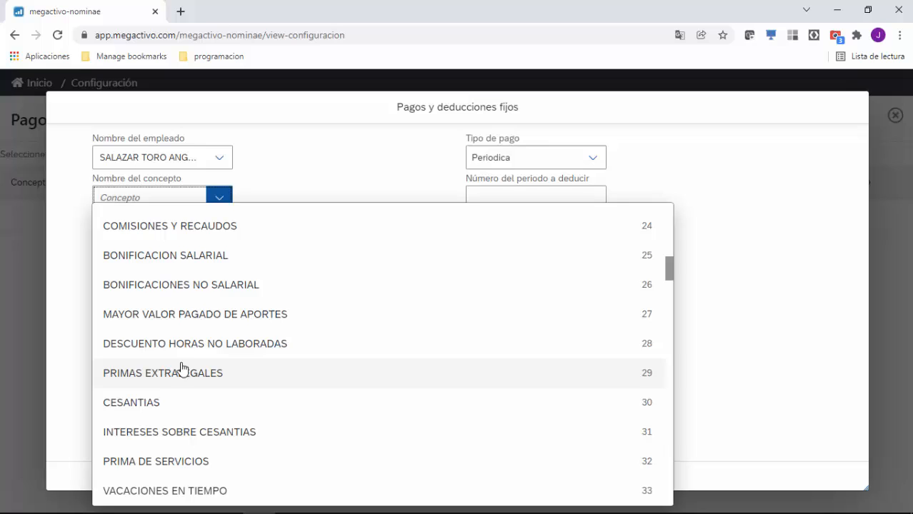
left_click(189, 263)
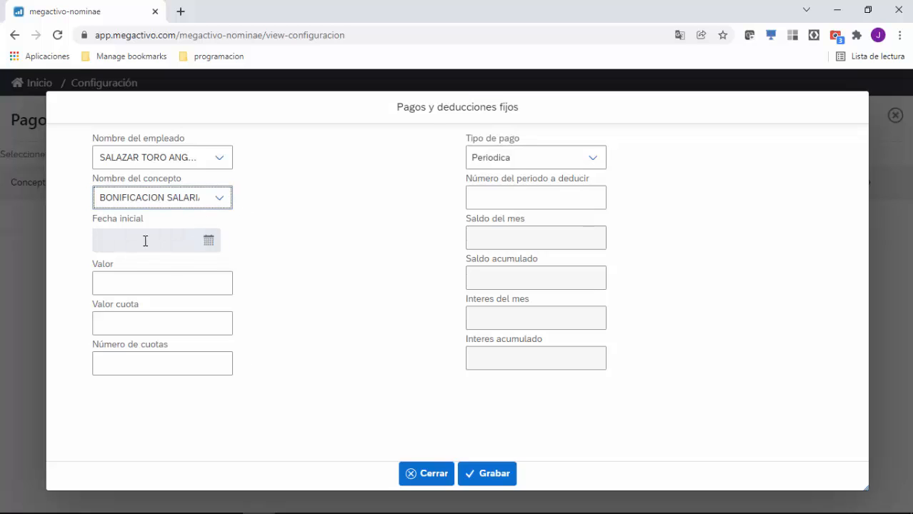
Set the record's initial date (Fecha inicial) to 12/31/2021.
left_click(208, 243)
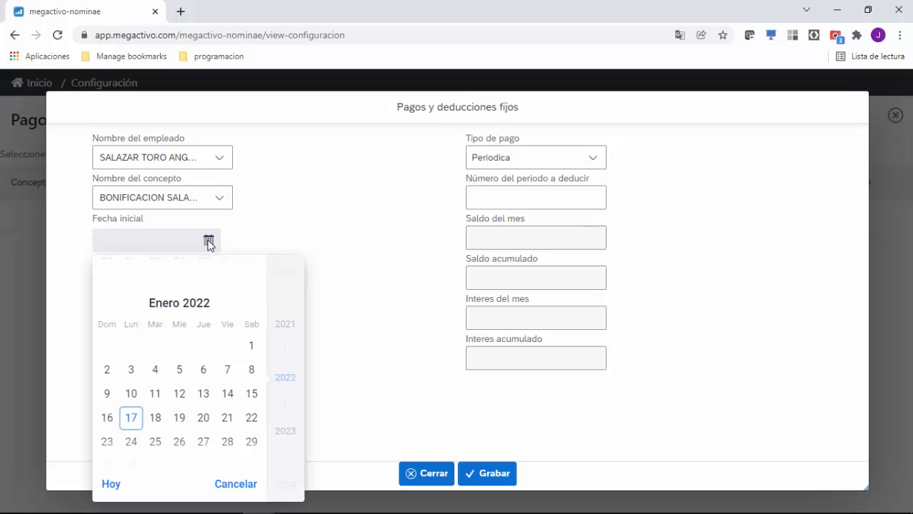
scroll(183, 405, "up", 2)
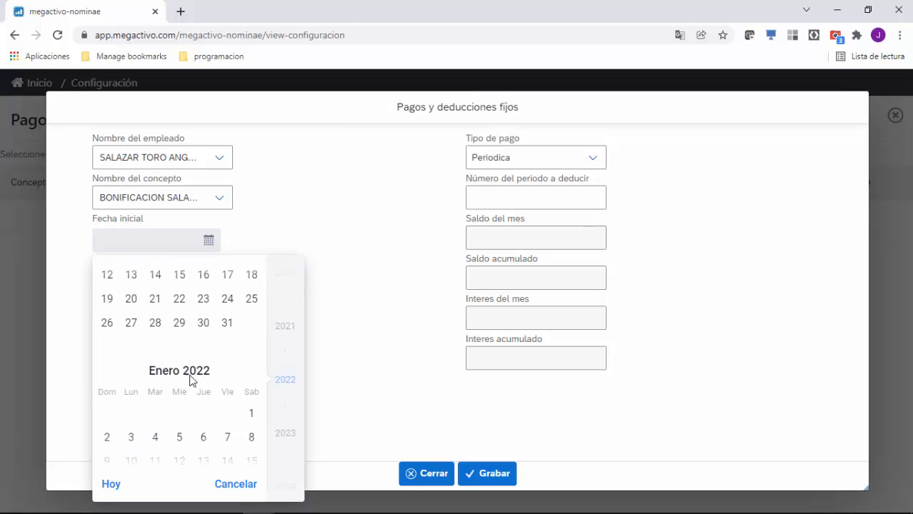
left_click(226, 323)
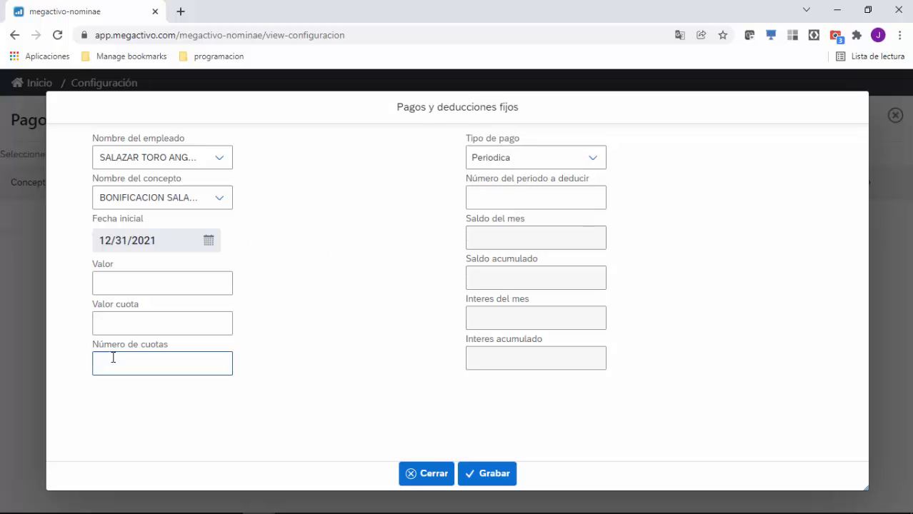
Set the total value to 600000, the installment value to 50000 and the number of installments to 12.
left_click(102, 283)
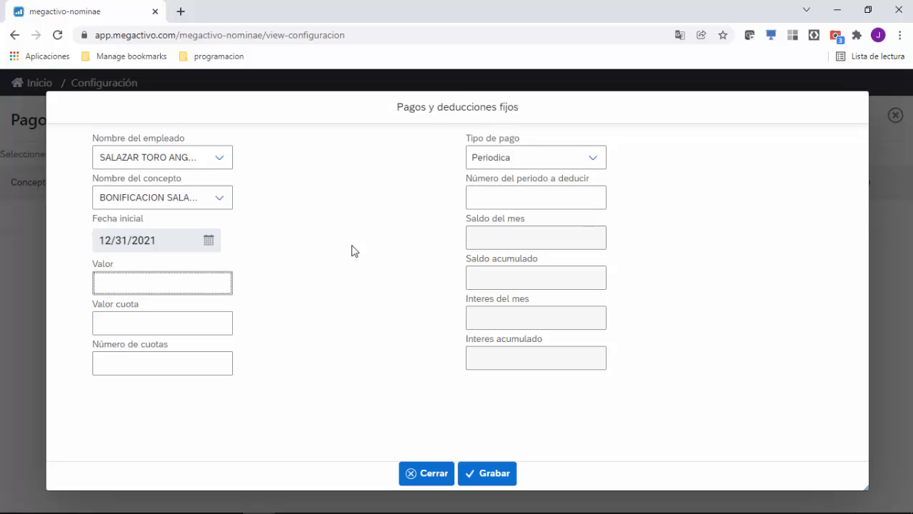
type("600000")
left_click(108, 323)
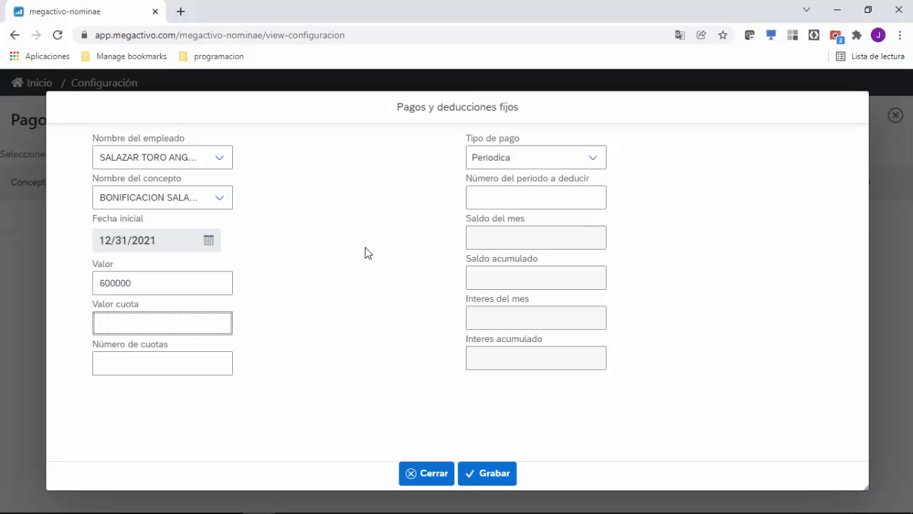
type("50000")
left_click(101, 363)
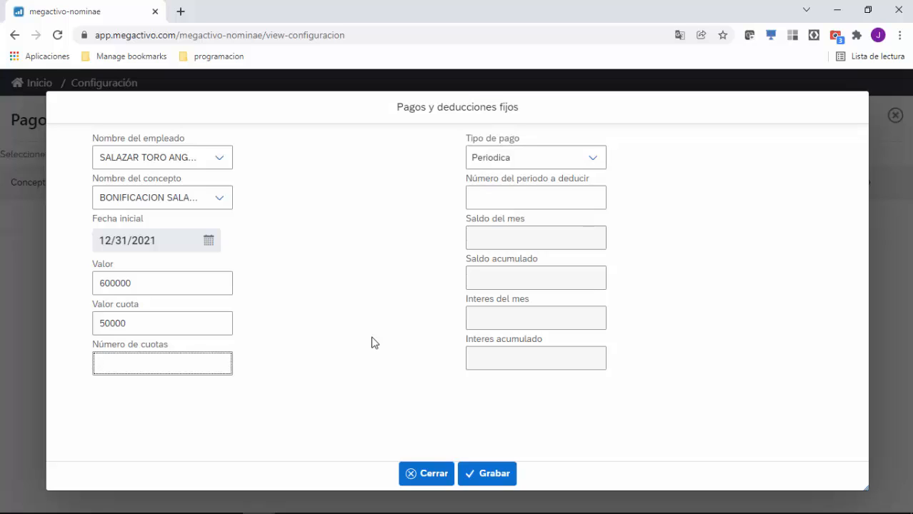
type("12")
Try the Mensual payment type for the record and return it to Periodica.
left_click(596, 163)
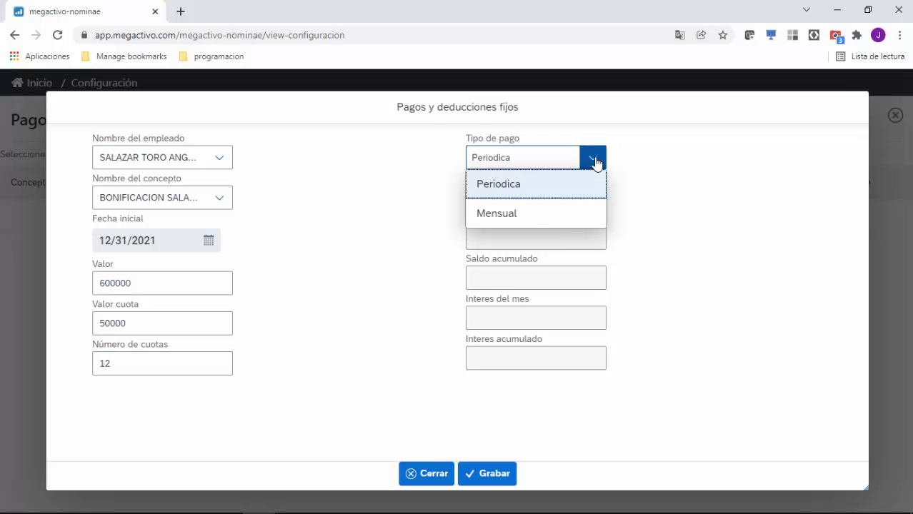
left_click(525, 216)
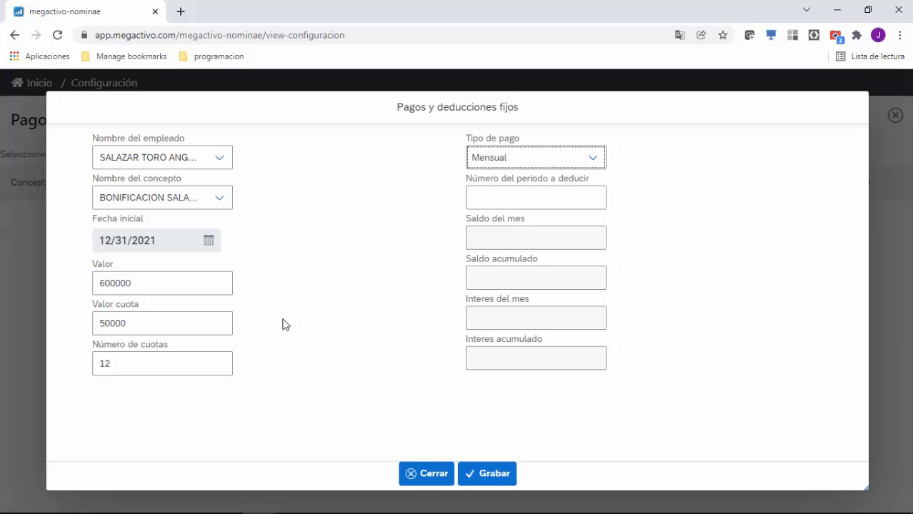
left_click(591, 159)
left_click(507, 187)
Try 0, 1, 2 and 4 as the number of the period to deduct.
left_click(470, 196)
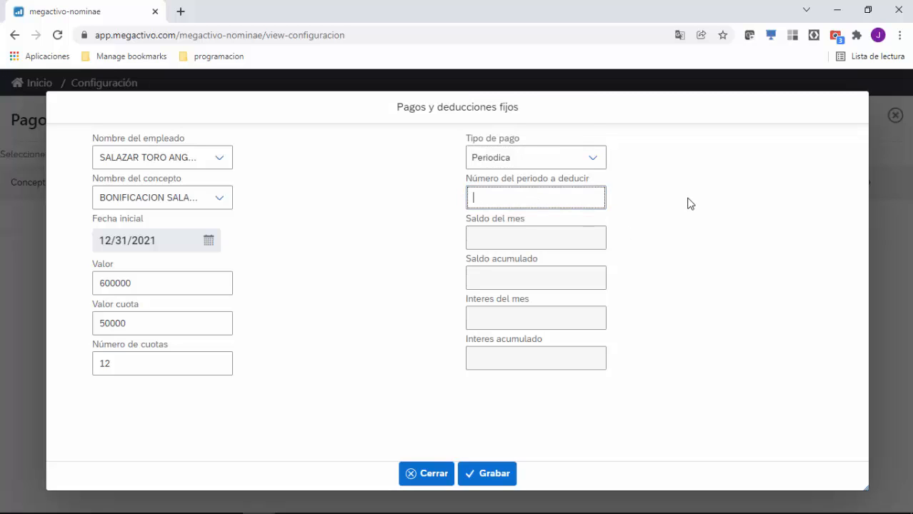
type("0")
key("BackSpace")
type("1")
key("BackSpace")
type("2")
key("BackSpace")
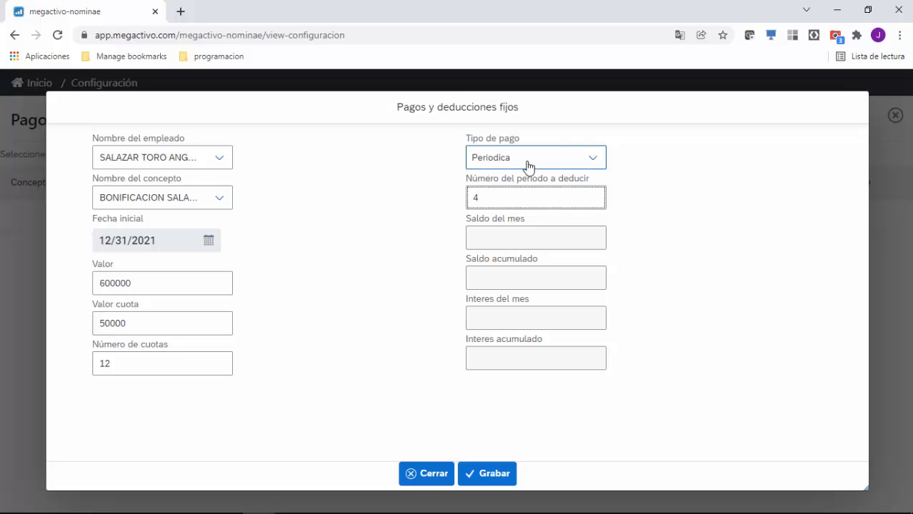
Set the payment type to Mensual and the number of the period to deduct to 0.
left_click(593, 158)
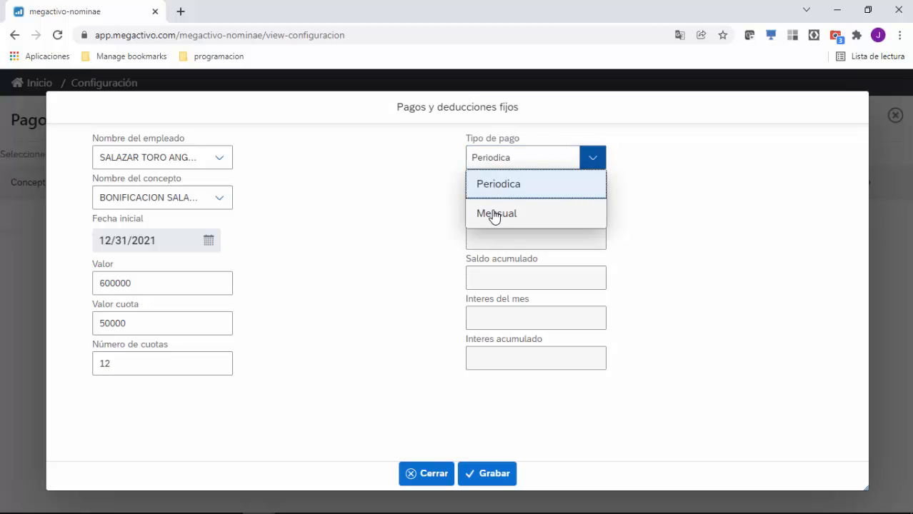
left_click(493, 215)
left_click(489, 197)
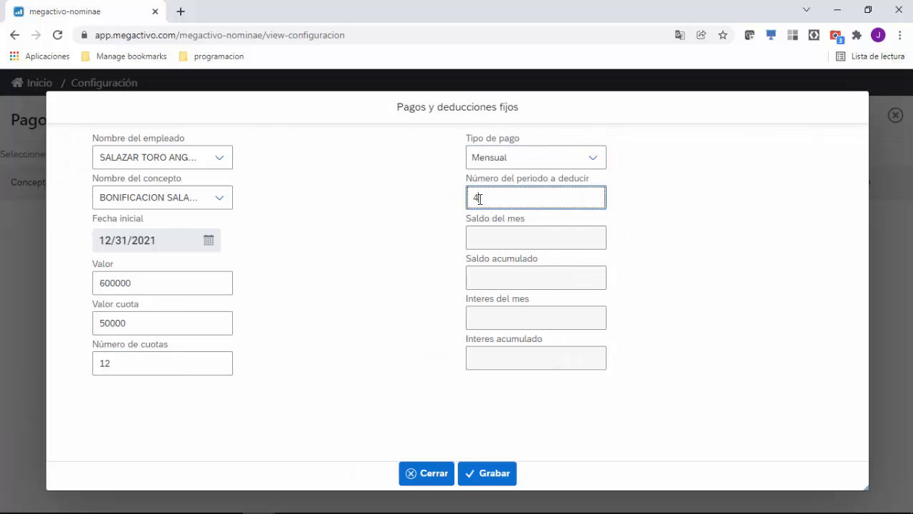
double_click(477, 198)
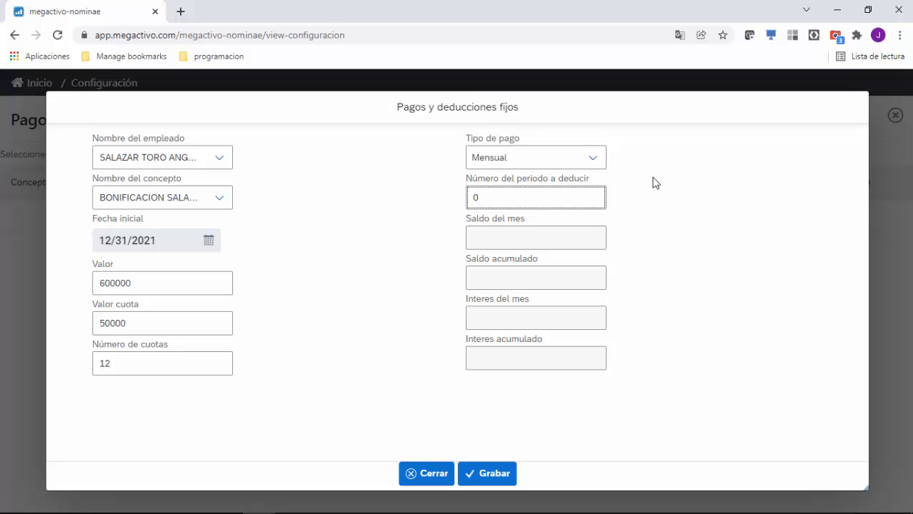
left_click(471, 238)
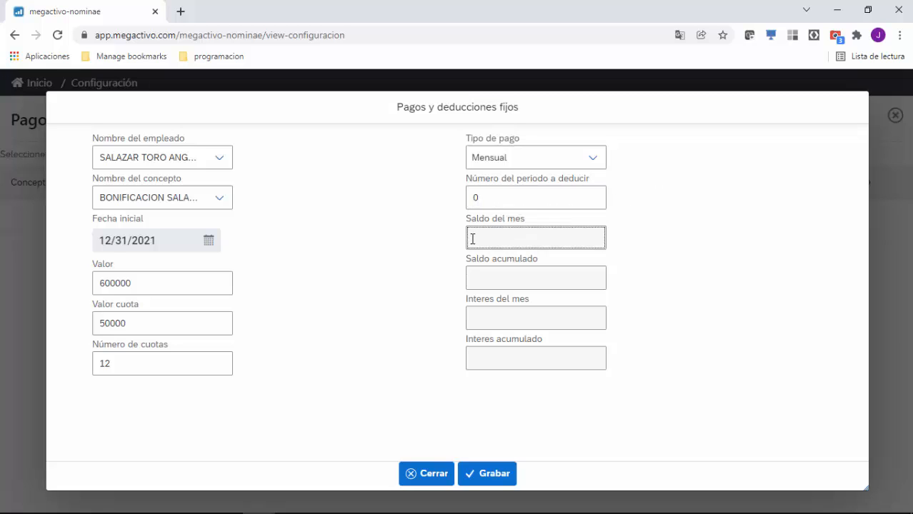
left_click(482, 274)
left_click(483, 317)
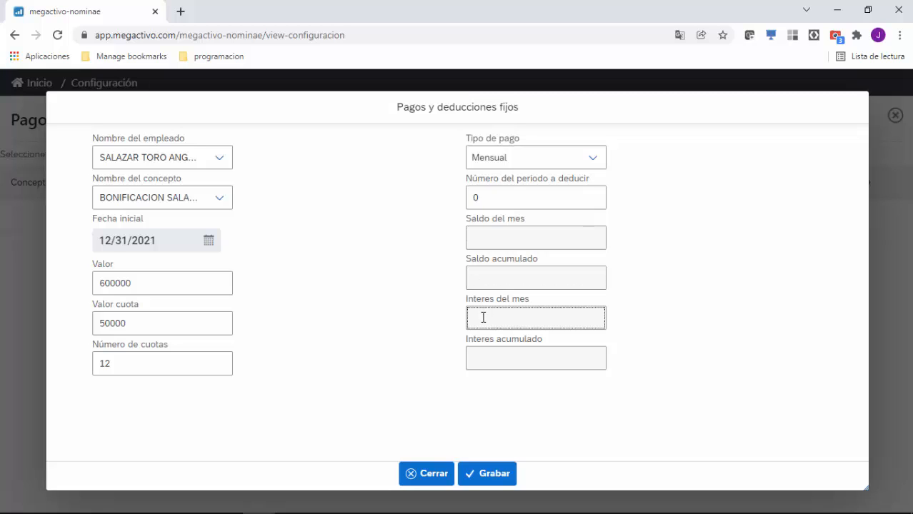
left_click(481, 360)
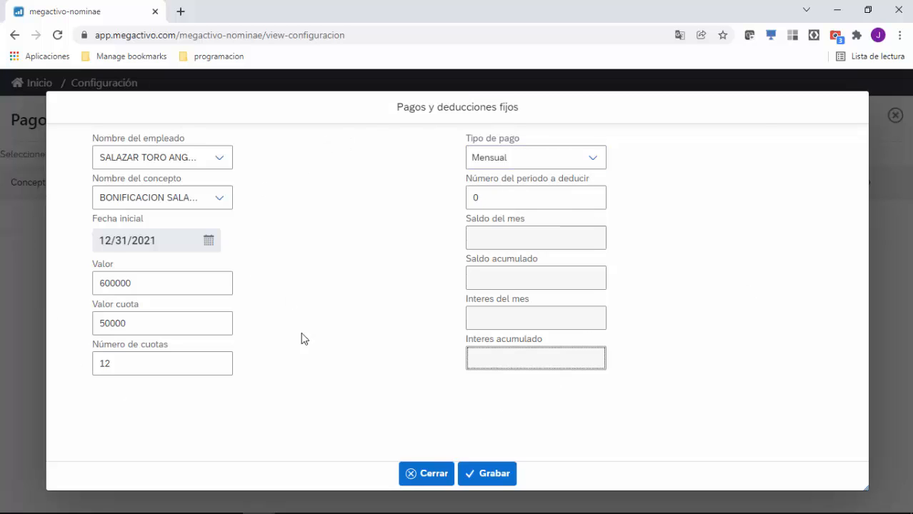
Save the salary bonus record and close its entry form.
left_click(483, 477)
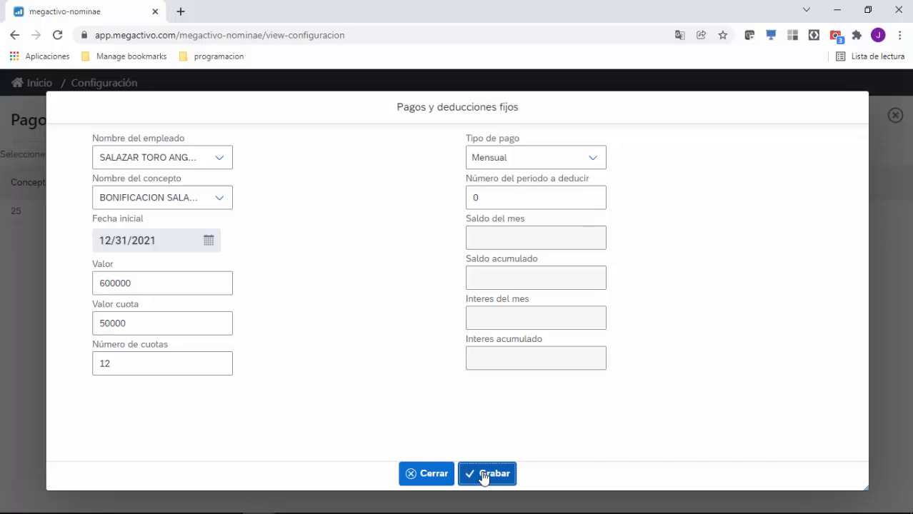
left_click(425, 476)
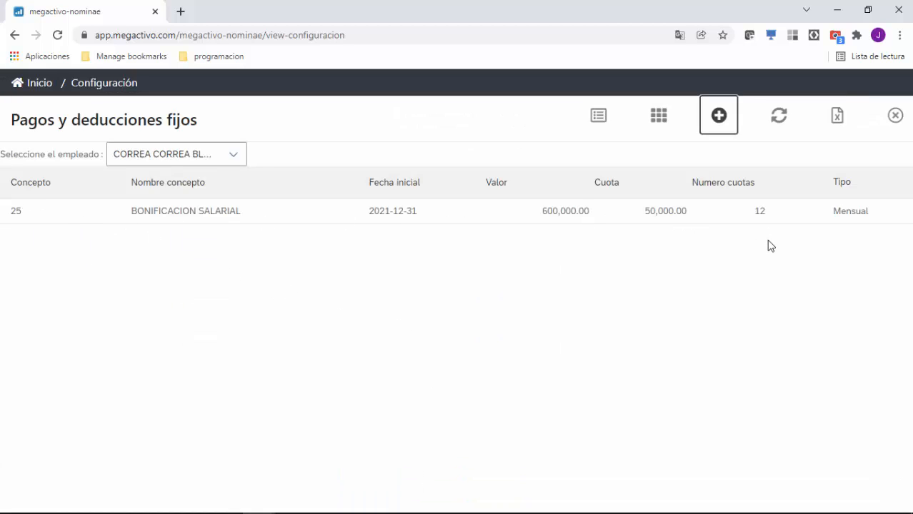
Select the next employee in the employee list and inspect their DISMINUCION X VIVIENDA and LIBRANZA CCF records.
left_click(233, 154)
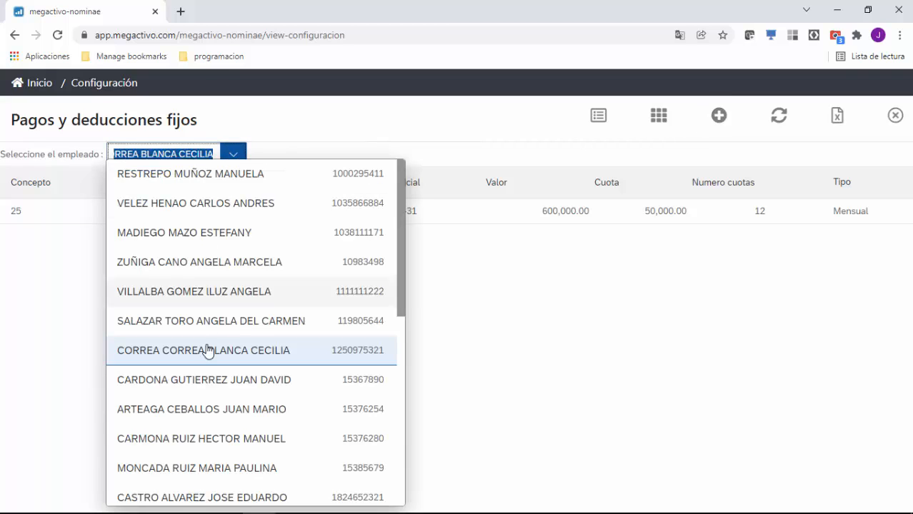
left_click(199, 383)
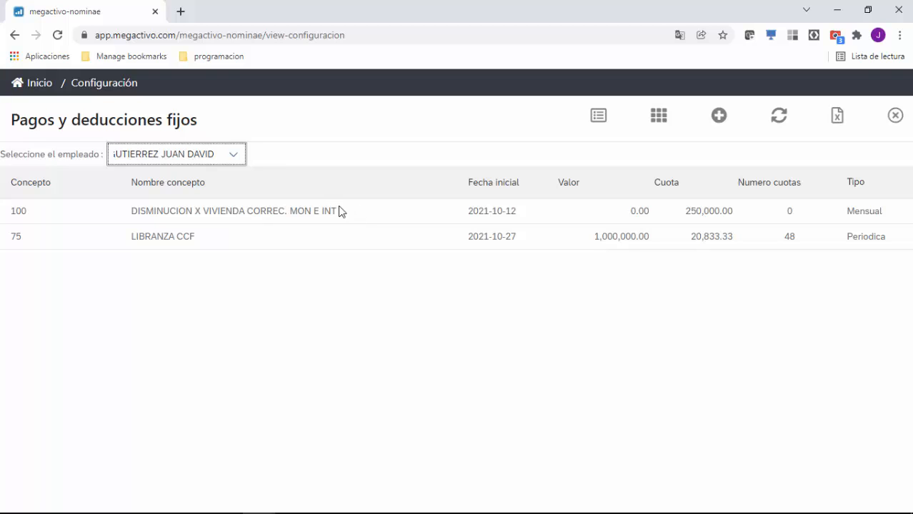
double_click(43, 210)
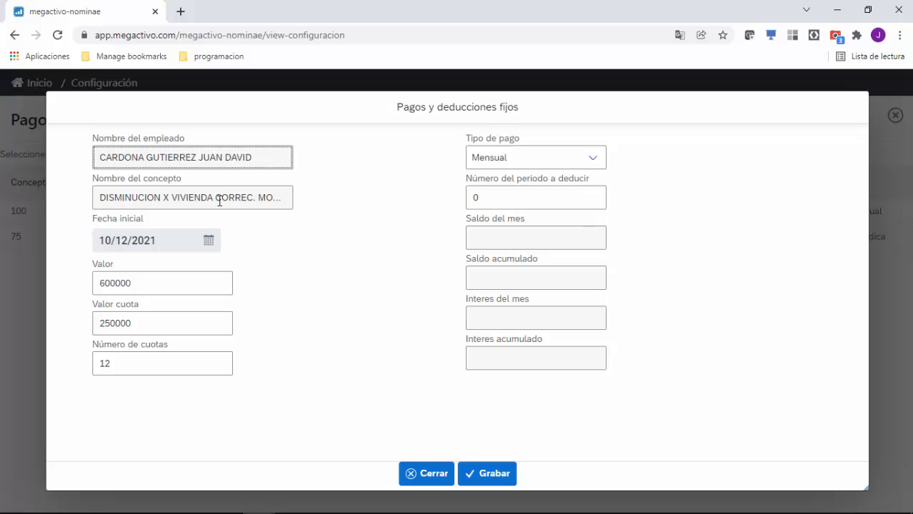
left_click(431, 474)
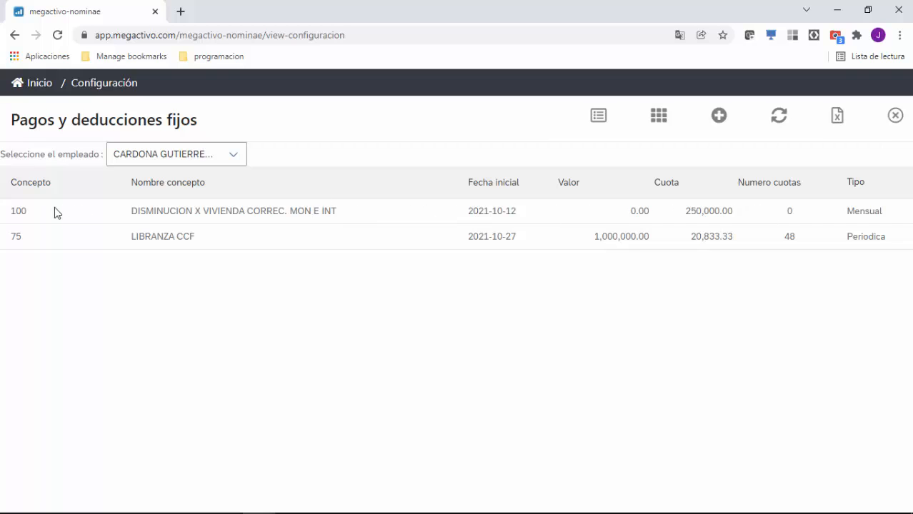
left_click(186, 236)
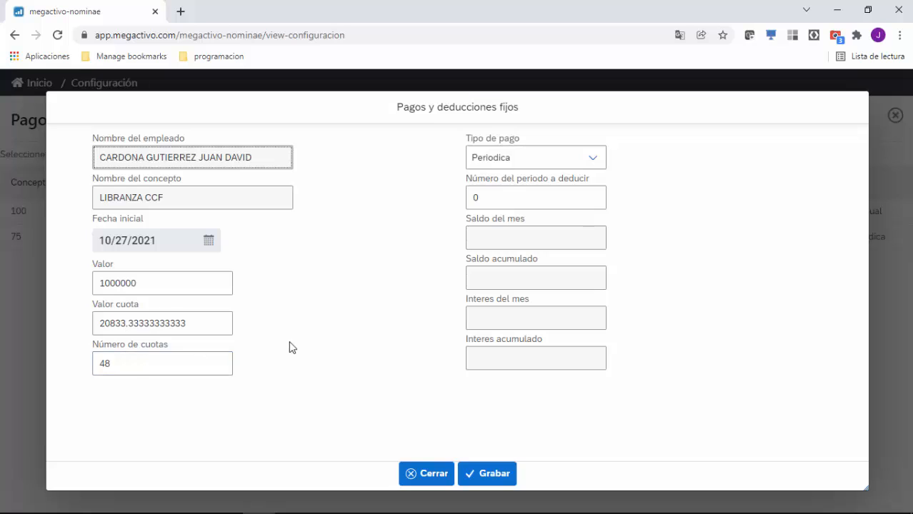
left_click(417, 477)
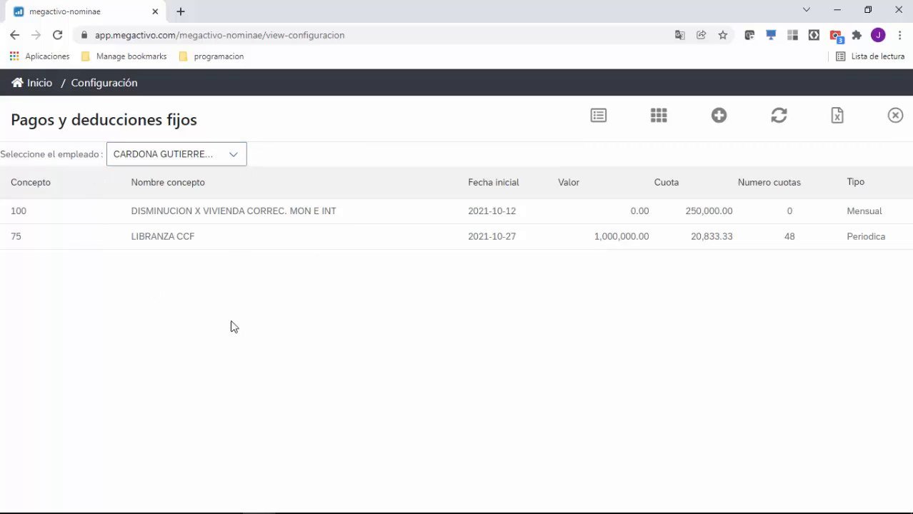
Select the employee with the BONIFICACION SALARIAL record again, display the record as a card and refresh the data.
left_click(238, 158)
left_click(167, 352)
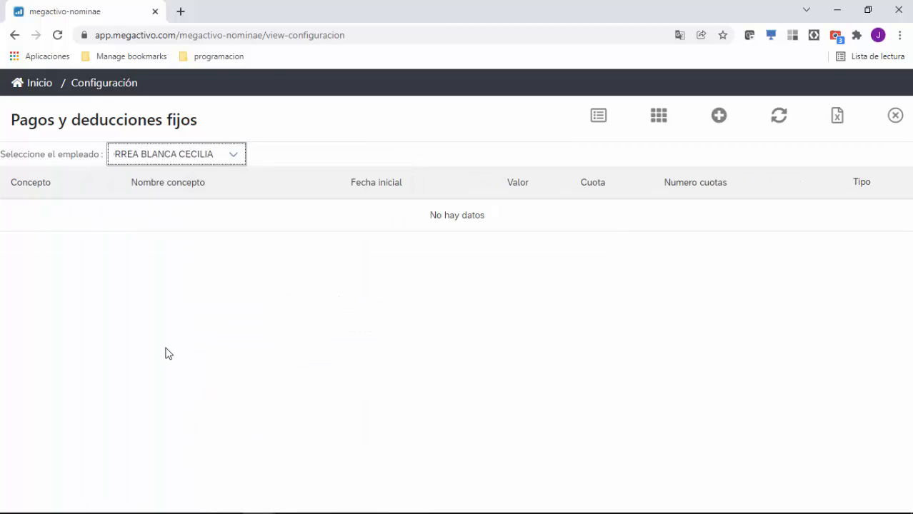
left_click(235, 159)
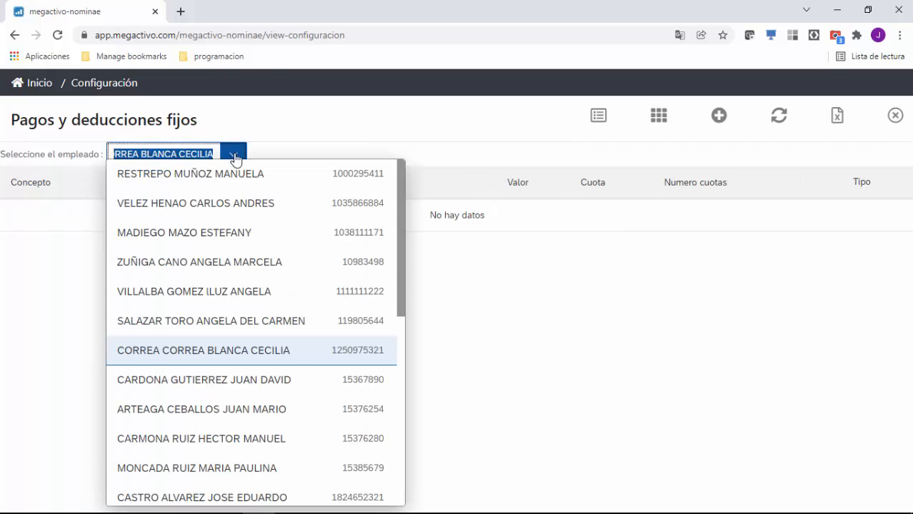
left_click(179, 322)
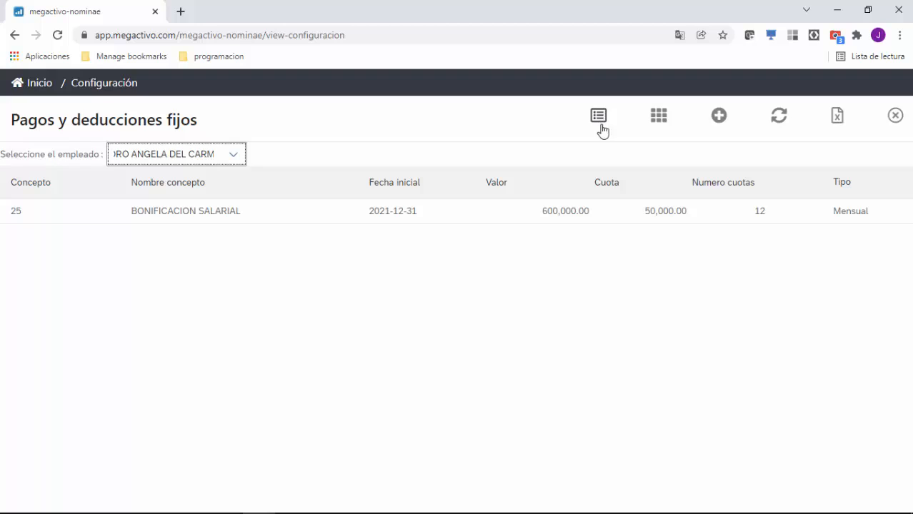
left_click(657, 121)
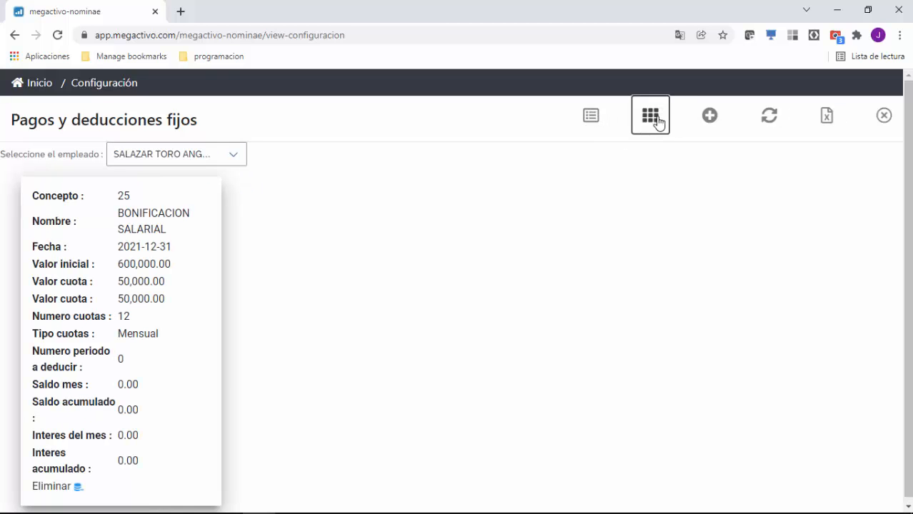
scroll(120, 332, "down", 1)
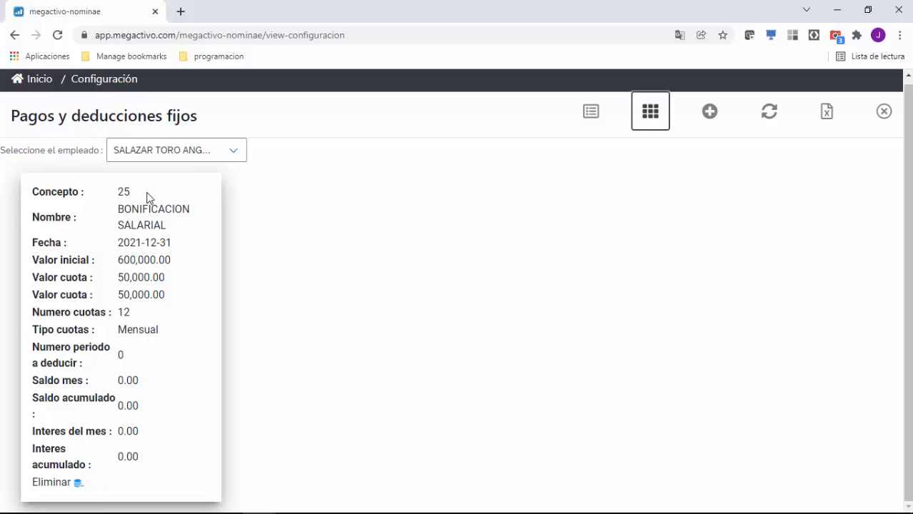
left_click(773, 115)
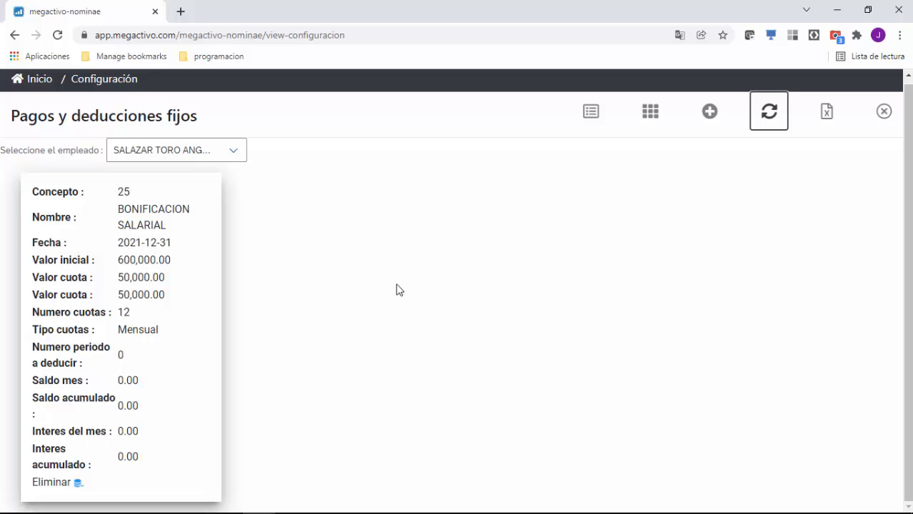
Export the fixed payments and deductions to Excel and save the file as 8.xlsx in Descargas.
left_click(827, 115)
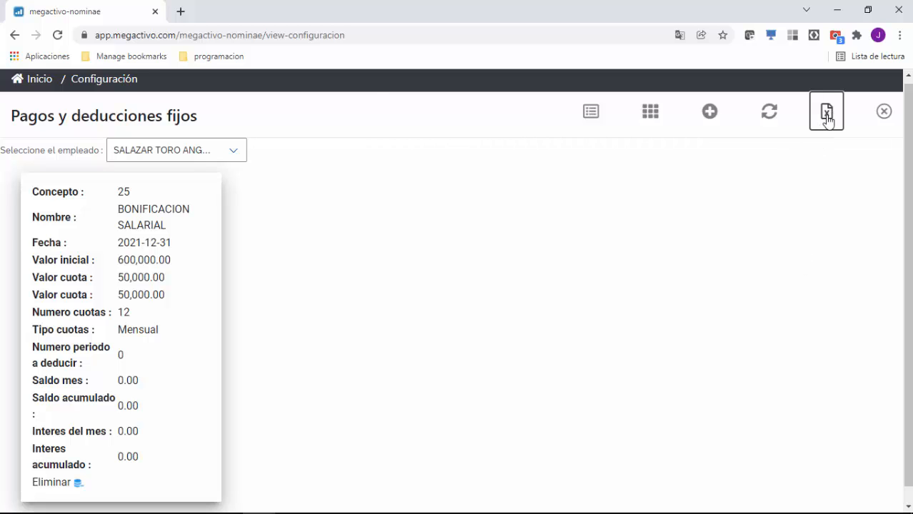
left_click(826, 115)
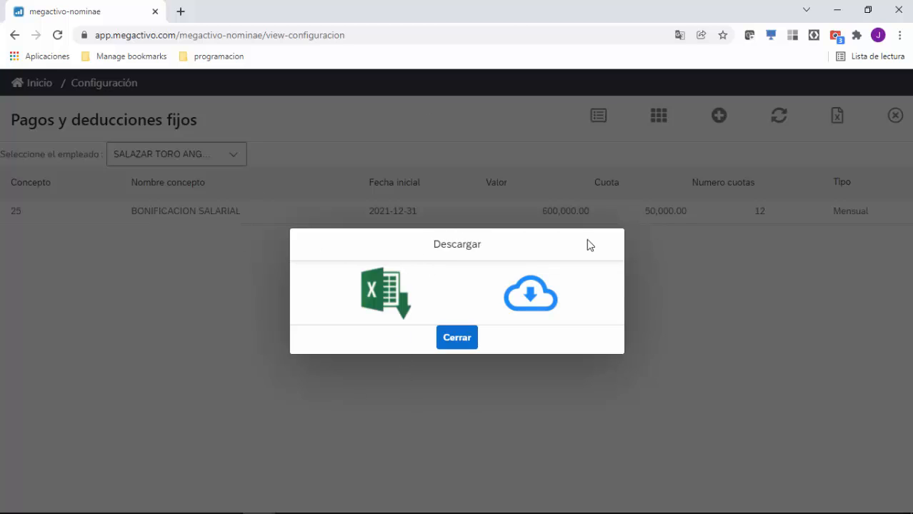
left_click(376, 294)
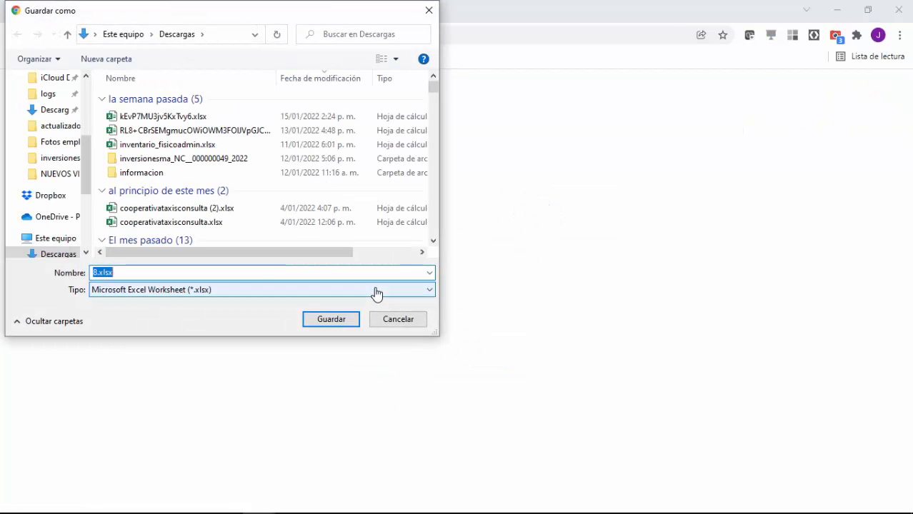
left_click(330, 320)
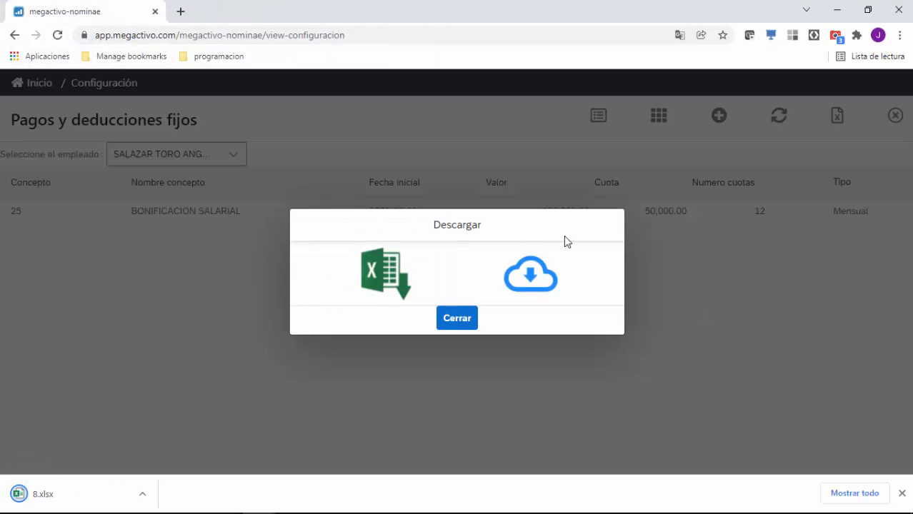
Show the downloaded 8.xlsx in its folder, open it in Excel and enable editing.
left_click(143, 499)
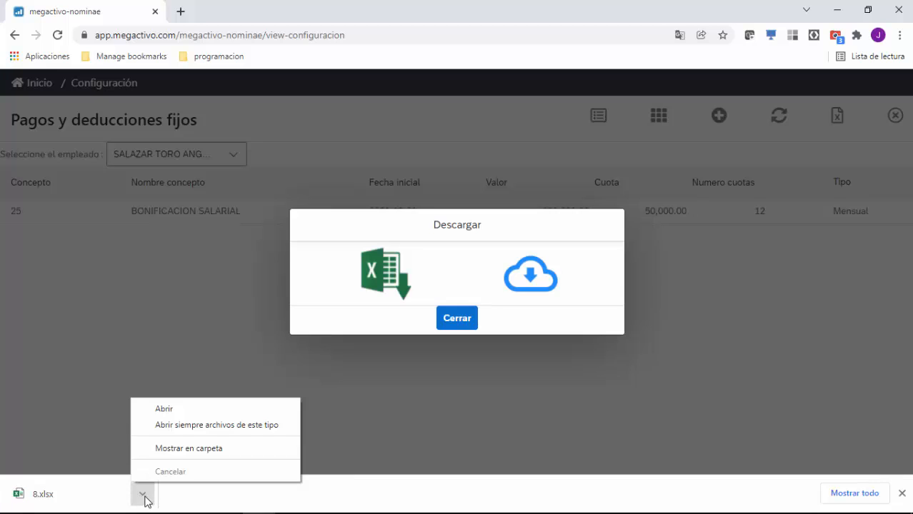
left_click(176, 448)
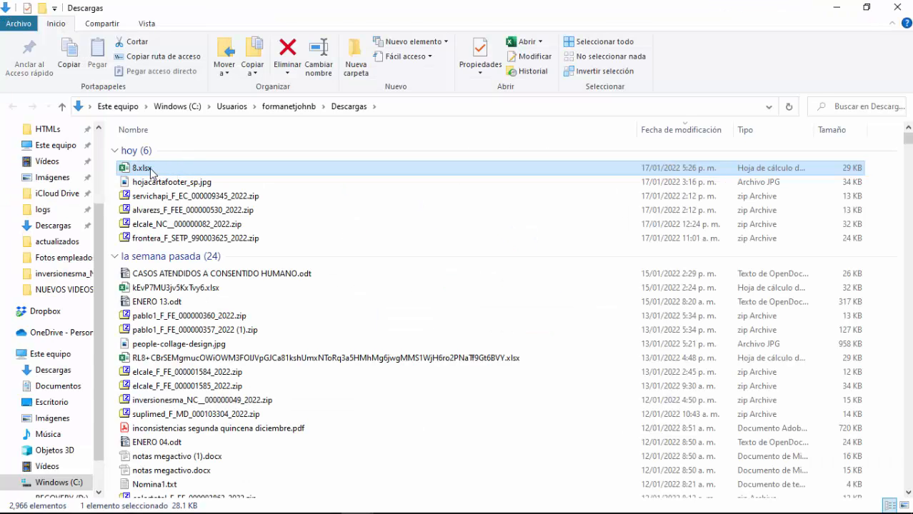
double_click(150, 170)
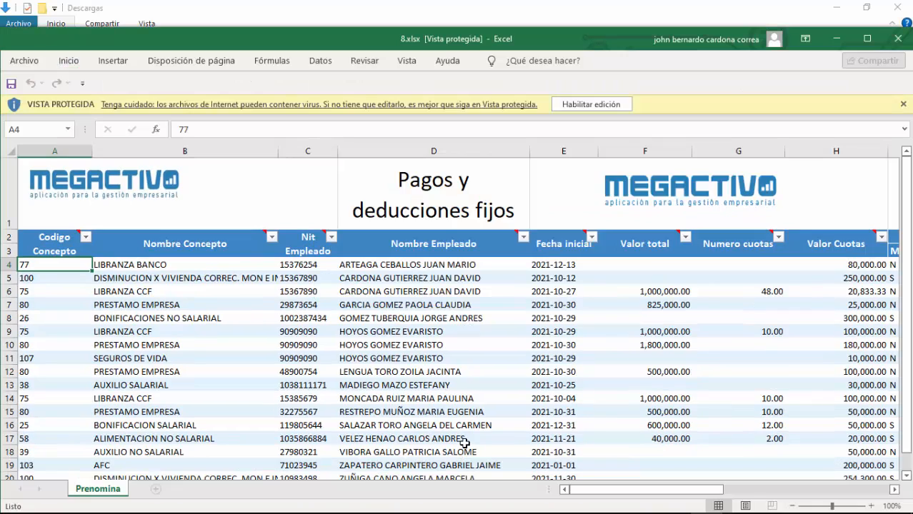
left_click(592, 107)
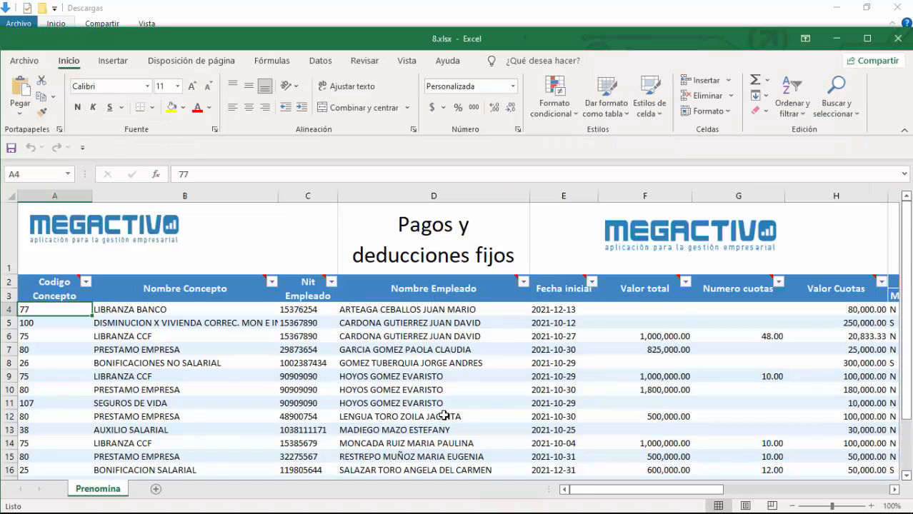
Review the employees' concepts, dates, values and instalments in the exported spreadsheet, and close the workbook.
scroll(443, 414, "down", 3)
left_click(444, 415)
scroll(444, 415, "up", 2)
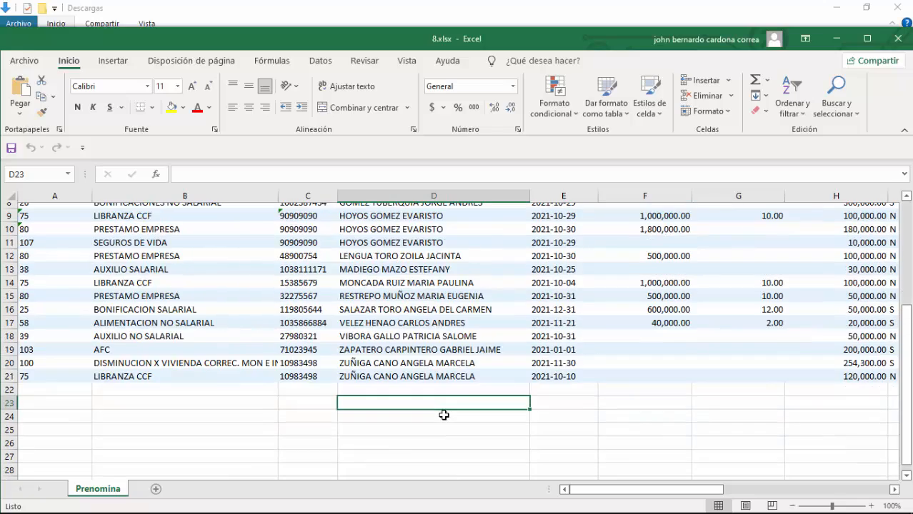
scroll(444, 415, "up", 1)
scroll(444, 415, "down", 1)
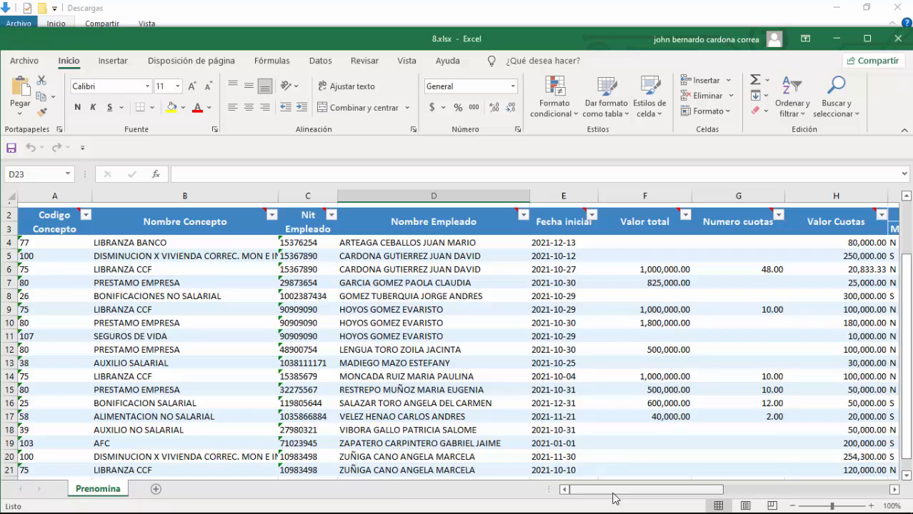
left_click_drag(613, 494, 603, 475)
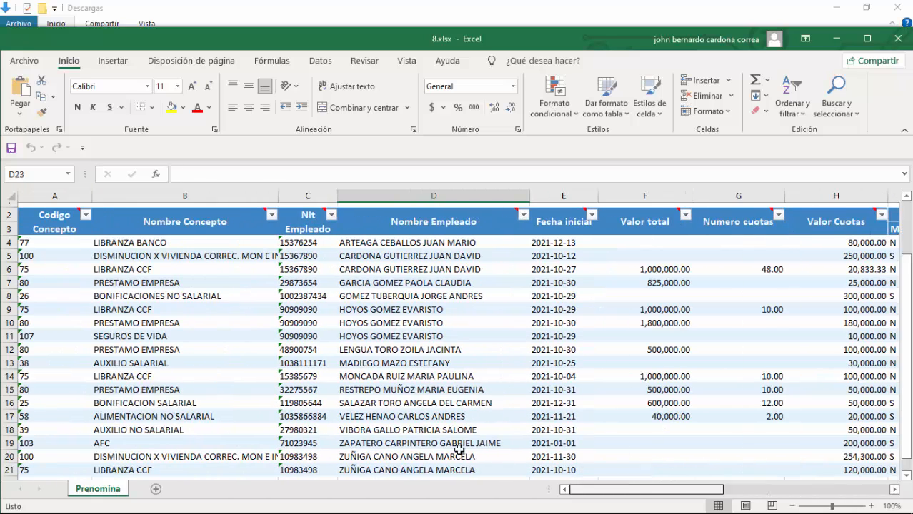
left_click(898, 41)
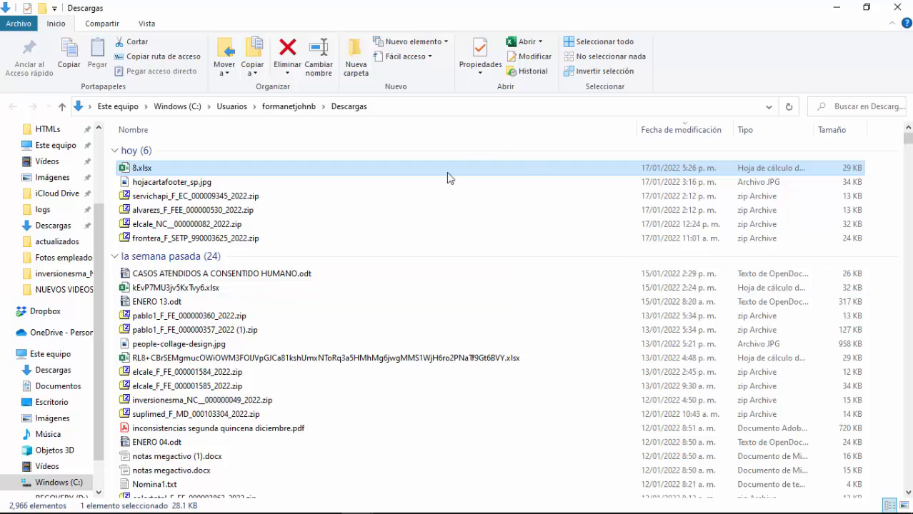
Switch back to the browser, dismiss the download dialog and reopen P y D Fijos from the configuration page.
key("alt+Tab")
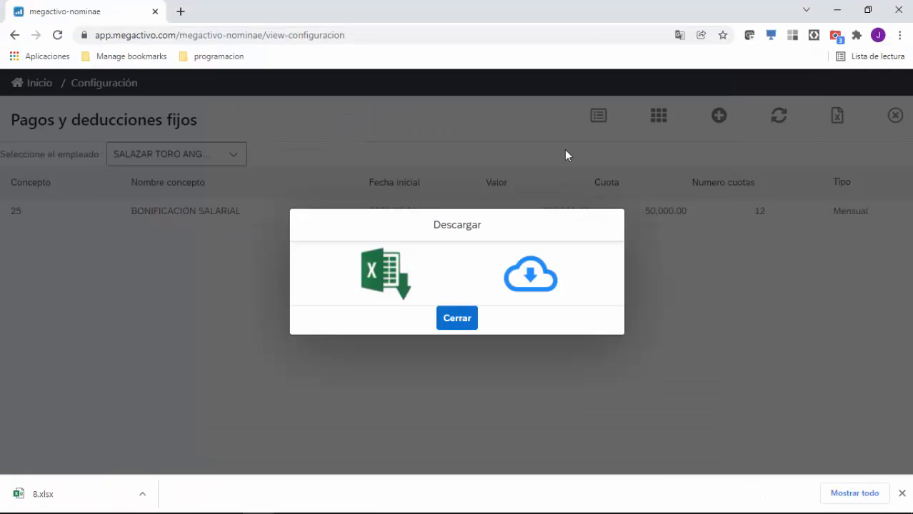
left_click(455, 325)
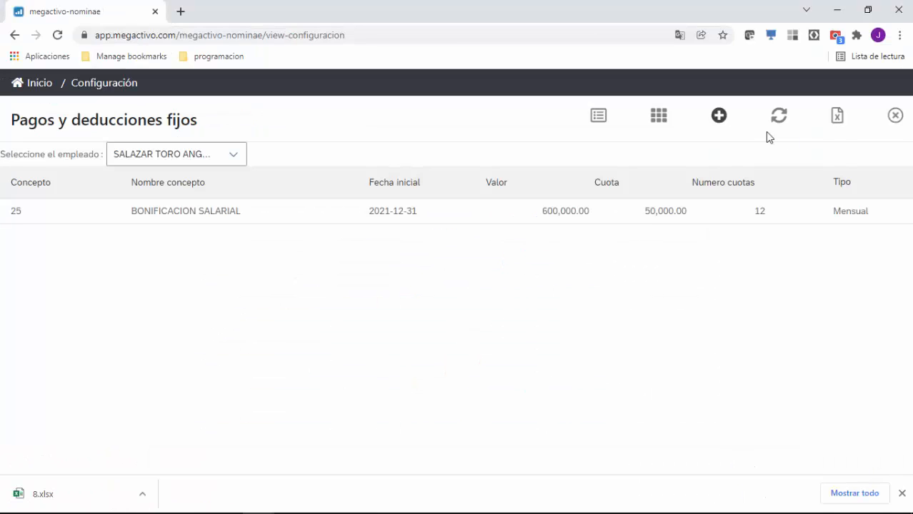
left_click(896, 117)
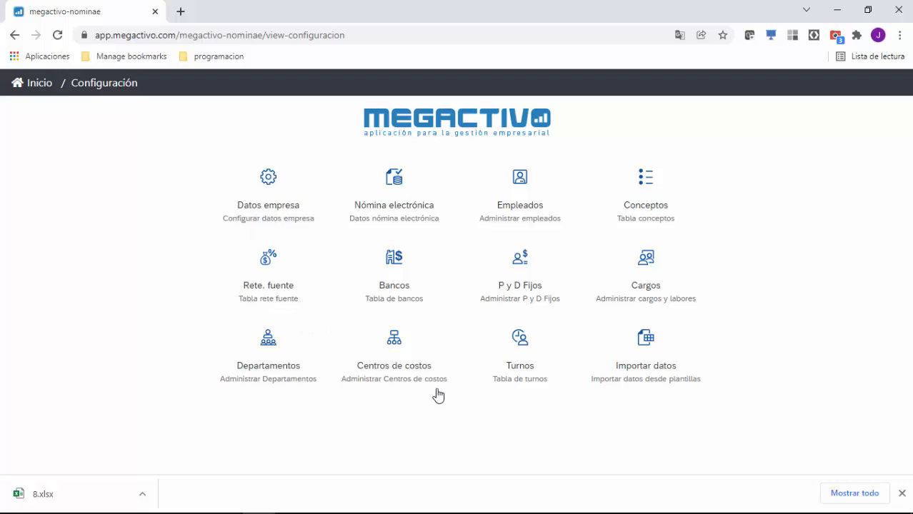
left_click(508, 291)
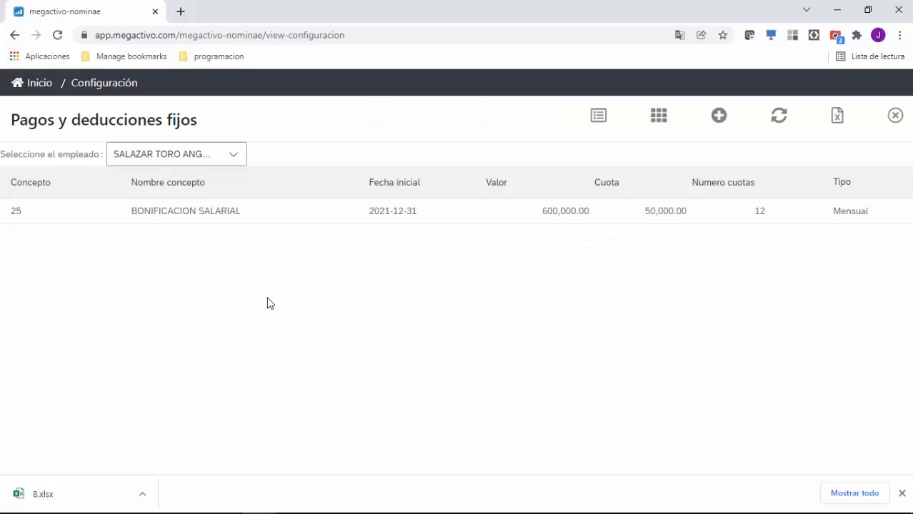
left_click(902, 492)
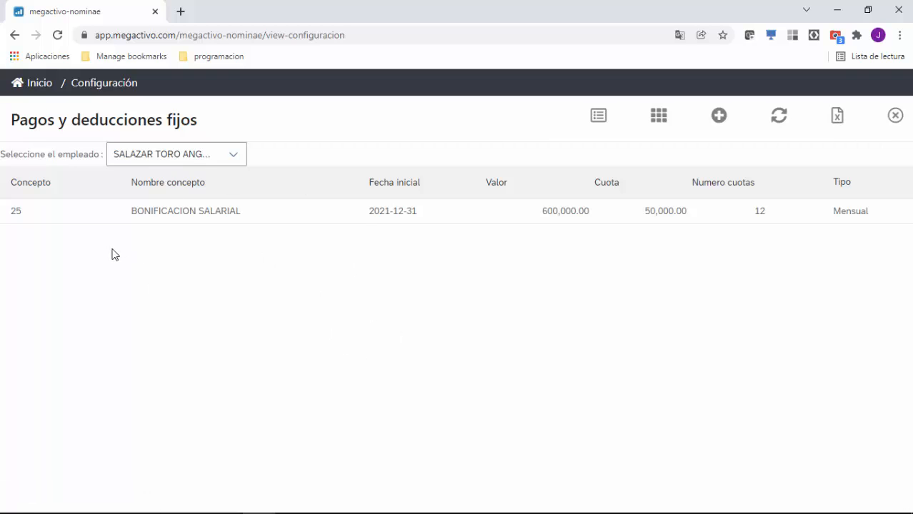
Select the employee who has the DISMINUCION X VIVIENDA and LIBRANZA CCF deductions and display the records as cards.
left_click(237, 158)
left_click(216, 352)
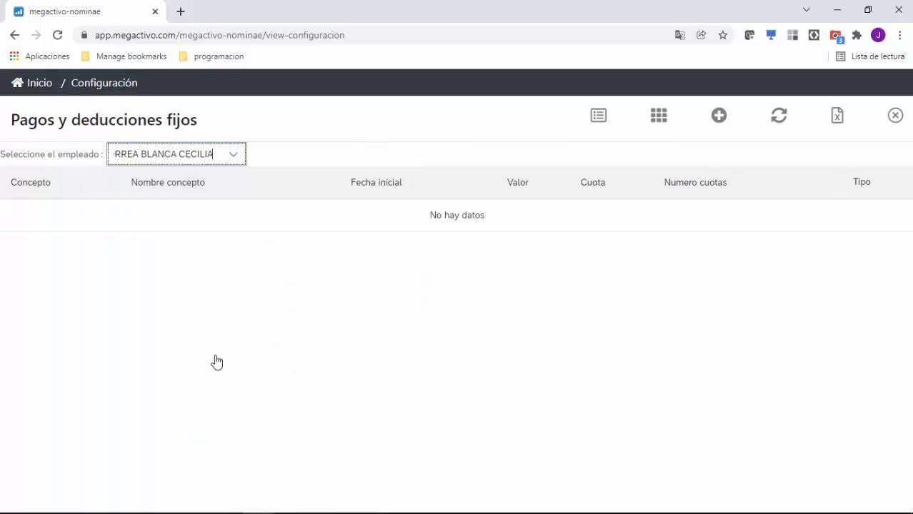
left_click(230, 159)
left_click(182, 382)
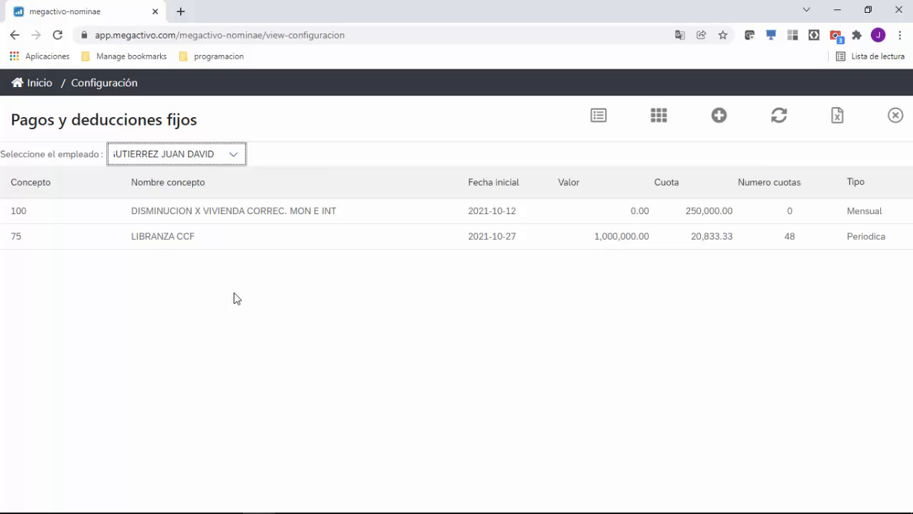
left_click(659, 120)
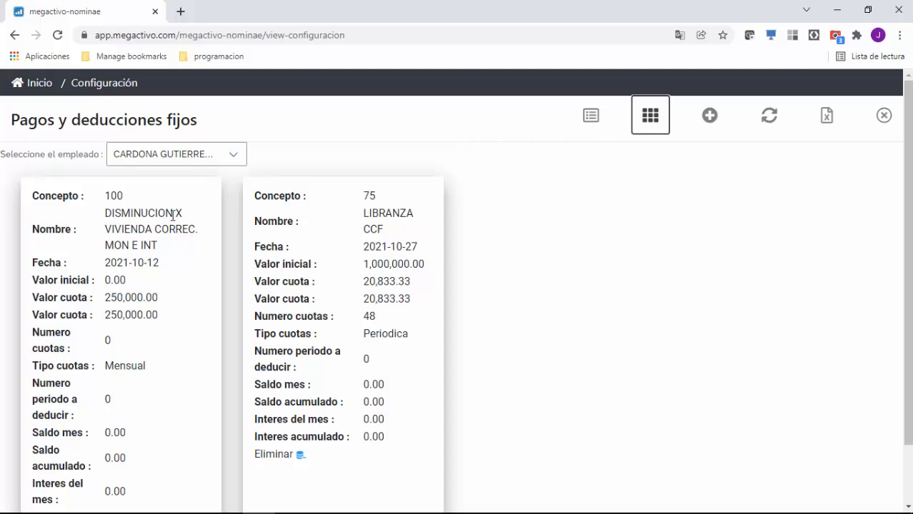
Delete the employee's LIBRANZA CCF deduction, confirming the removal, and return the records to list view.
scroll(469, 379, "down", 2)
scroll(469, 379, "up", 2)
scroll(469, 379, "down", 2)
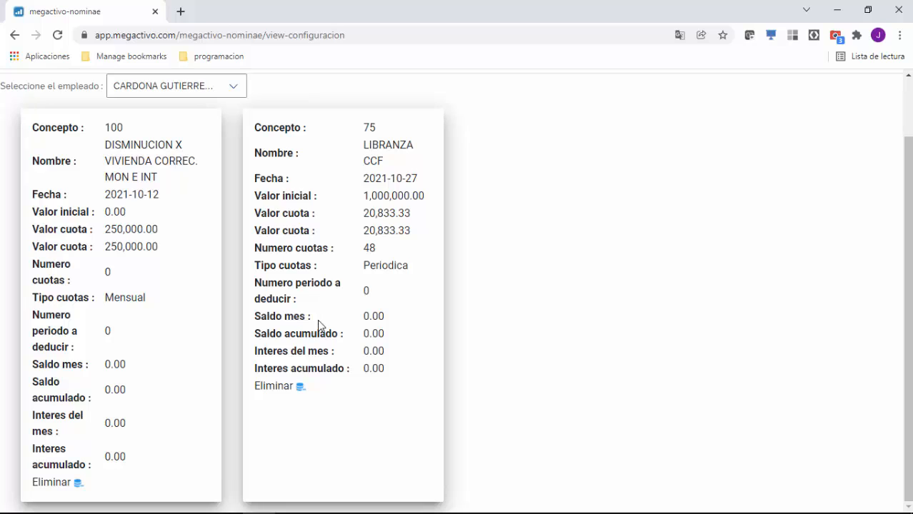
left_click(299, 385)
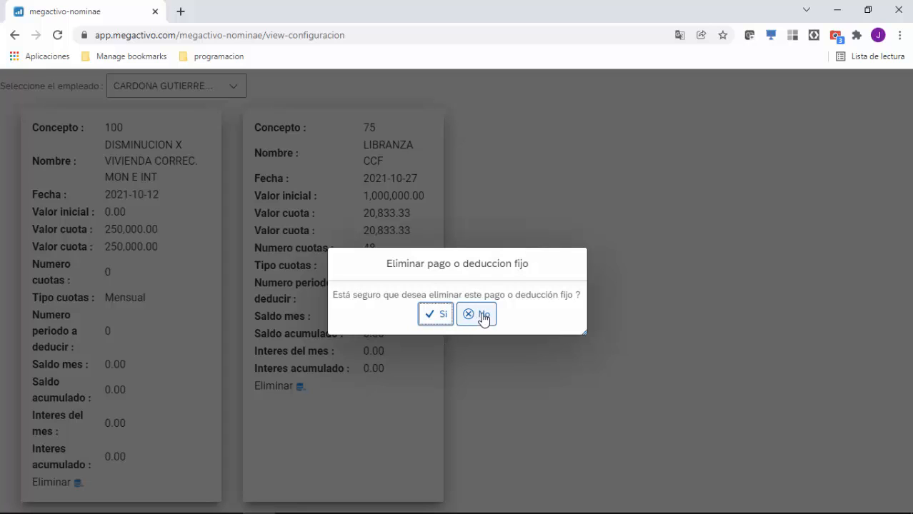
left_click(436, 314)
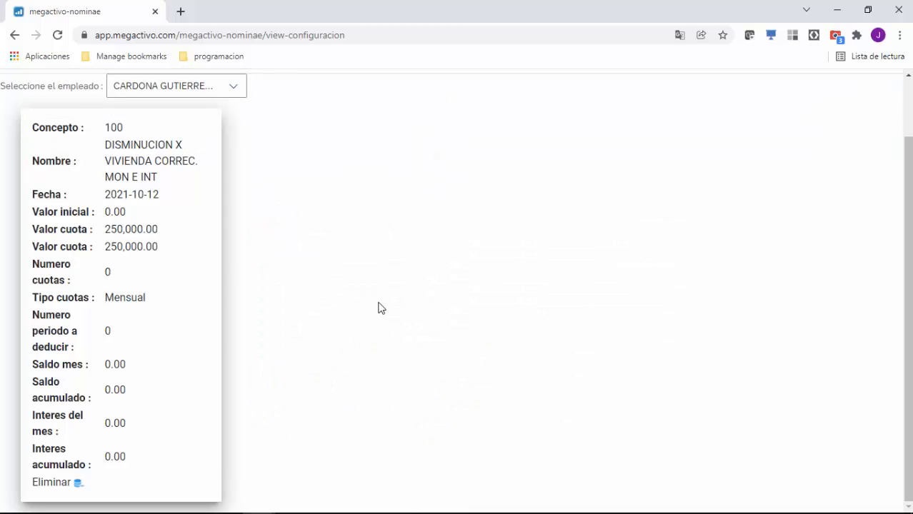
scroll(379, 308, "up", 1)
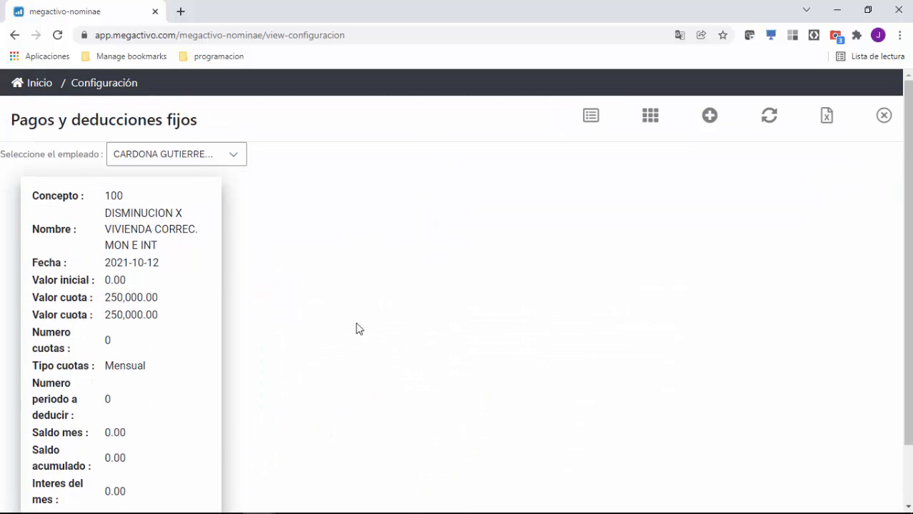
left_click(590, 116)
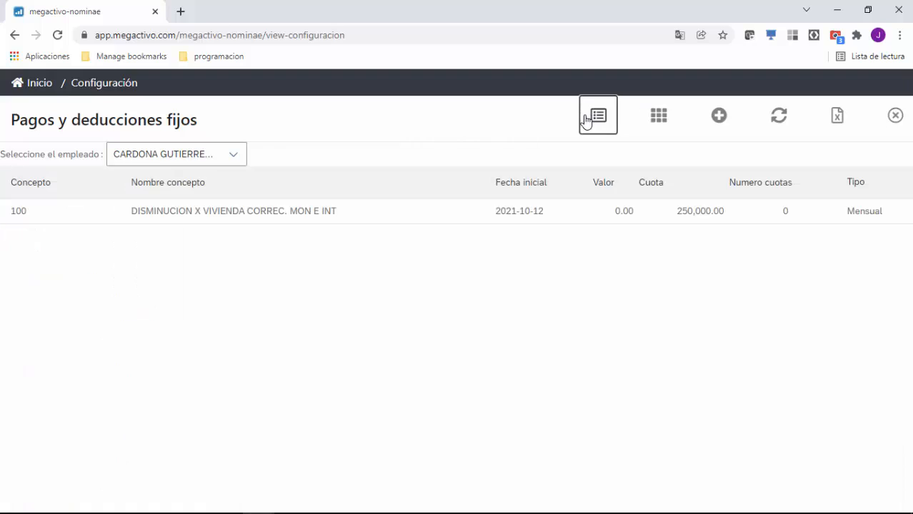